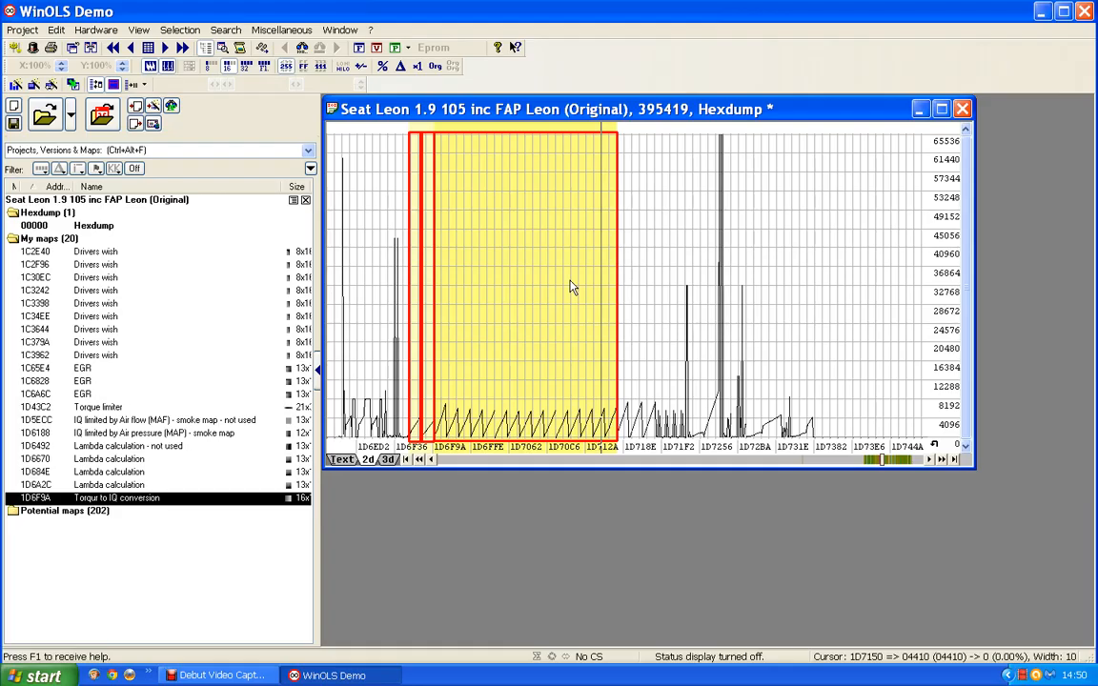
- Examine the hexdump's 2D view beyond the Torque to IQ conversion map to locate the group of 10x15 and 10x16 boost maps
{"action": "left_click", "coordinate": [905, 461]}
{"action": "left_click", "coordinate": [906, 461]}
{"action": "left_click", "coordinate": [905, 460]}
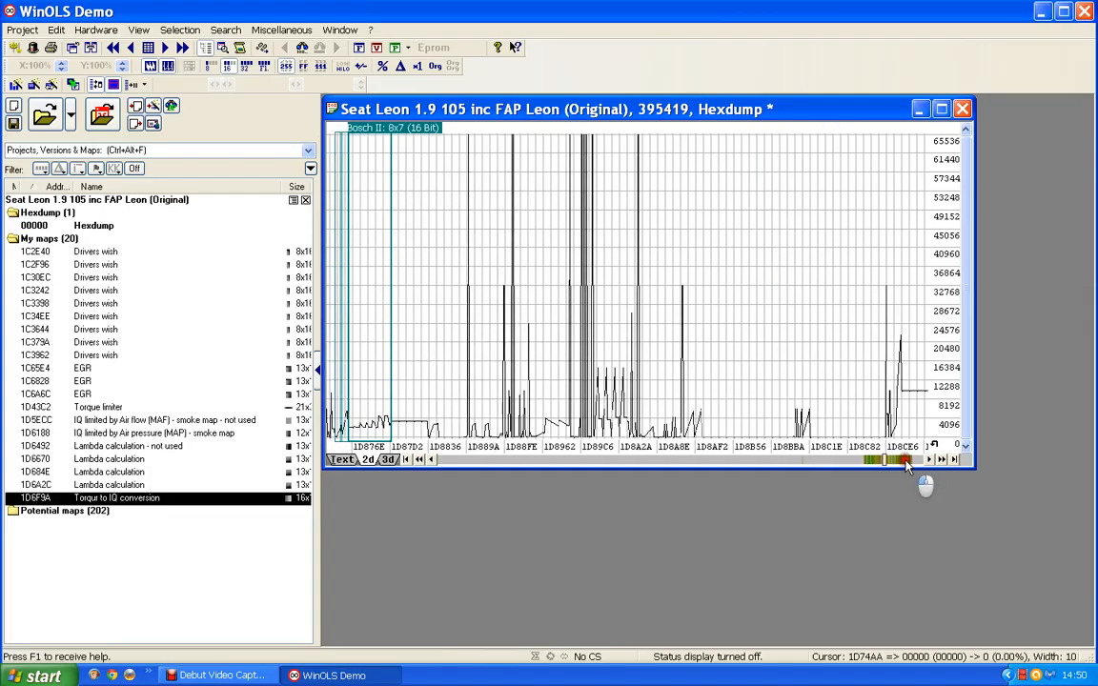
{"action": "left_click", "coordinate": [905, 460]}
{"action": "left_click", "coordinate": [905, 460]}
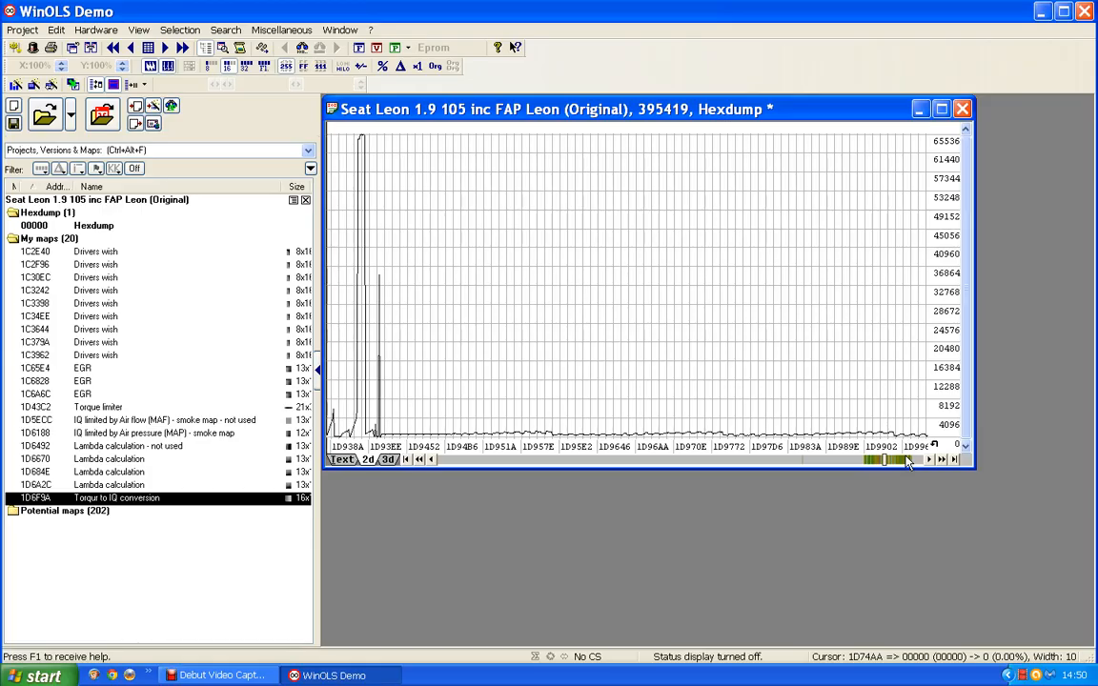
{"action": "left_click", "coordinate": [906, 461]}
{"action": "left_click", "coordinate": [905, 460]}
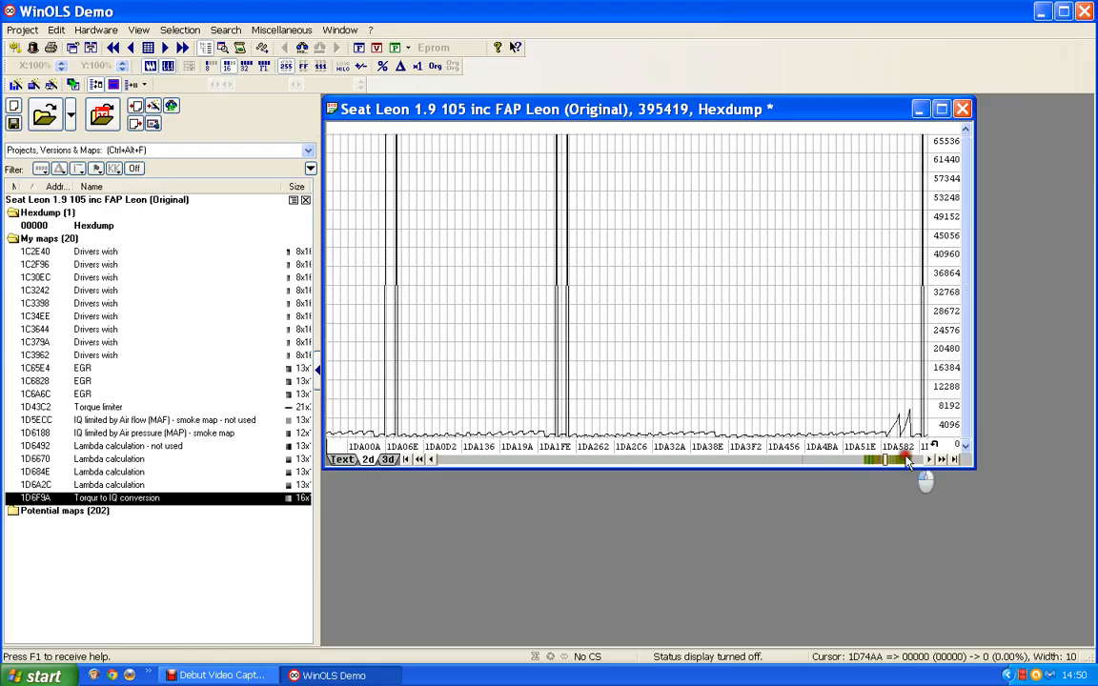
{"action": "left_click", "coordinate": [905, 460]}
{"action": "left_click", "coordinate": [905, 461]}
{"action": "left_click", "coordinate": [905, 460]}
{"action": "left_click", "coordinate": [905, 460]}
{"action": "left_click", "coordinate": [905, 460]}
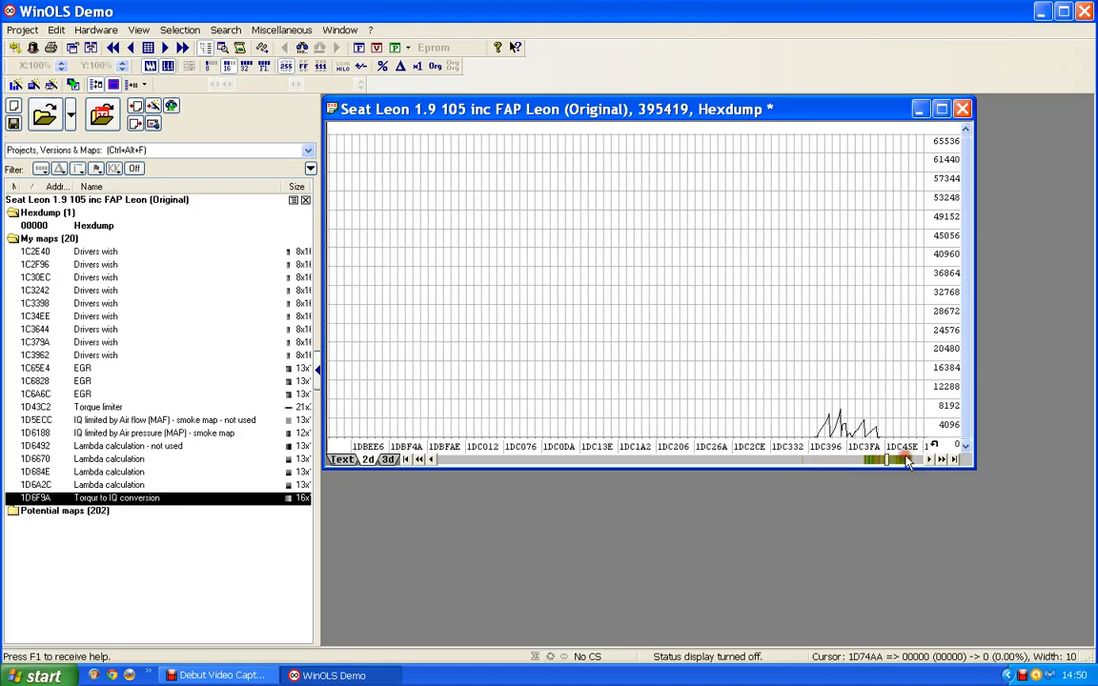
{"action": "left_click", "coordinate": [905, 460]}
{"action": "left_click", "coordinate": [905, 460]}
{"action": "left_click", "coordinate": [906, 460]}
{"action": "left_click", "coordinate": [905, 460]}
{"action": "left_click", "coordinate": [905, 460]}
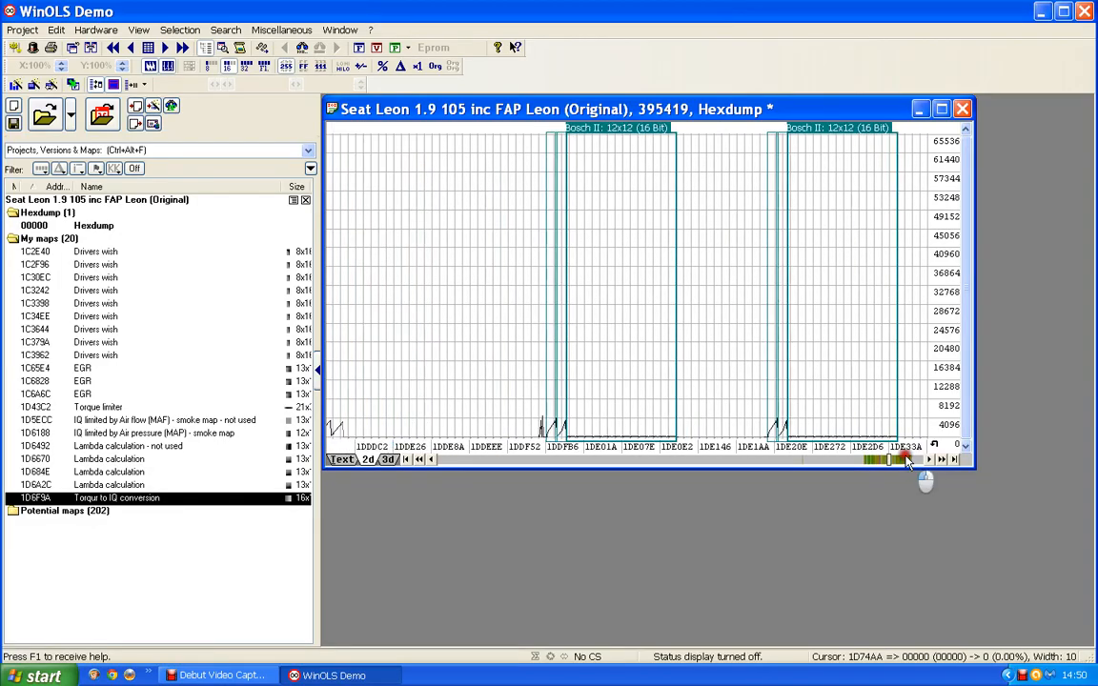
{"action": "left_click", "coordinate": [905, 460]}
{"action": "left_click", "coordinate": [905, 461]}
{"action": "left_click", "coordinate": [905, 460]}
{"action": "left_click", "coordinate": [905, 460]}
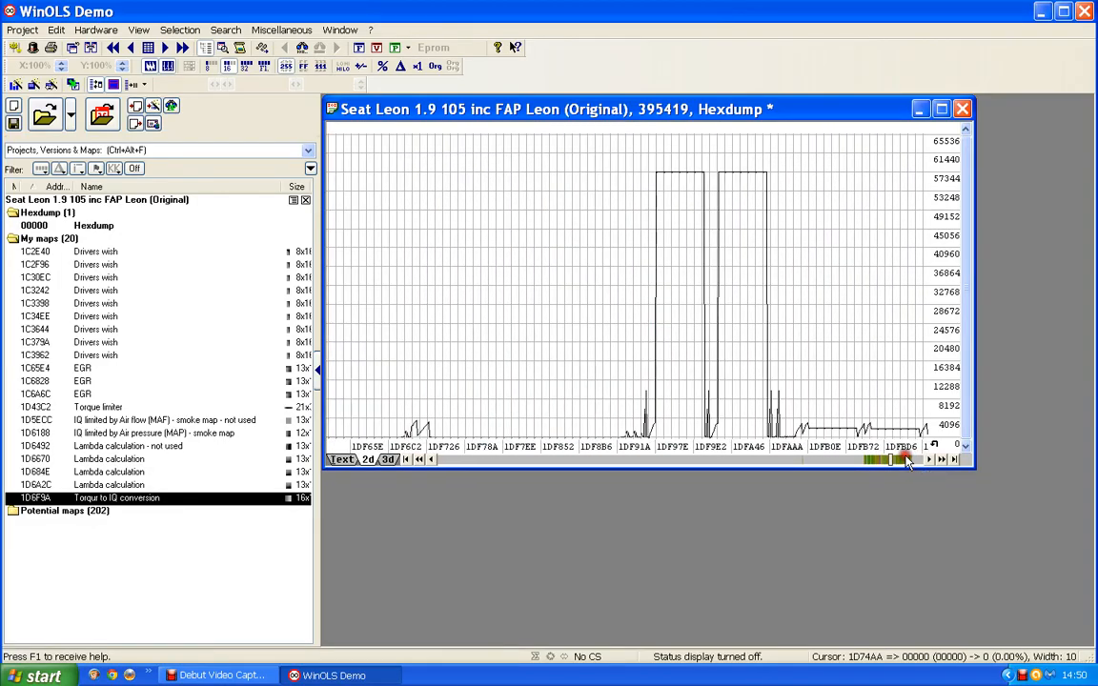
{"action": "left_click", "coordinate": [905, 460]}
{"action": "left_click", "coordinate": [905, 461]}
{"action": "left_click", "coordinate": [905, 460]}
{"action": "left_click", "coordinate": [905, 460]}
{"action": "left_click", "coordinate": [905, 460]}
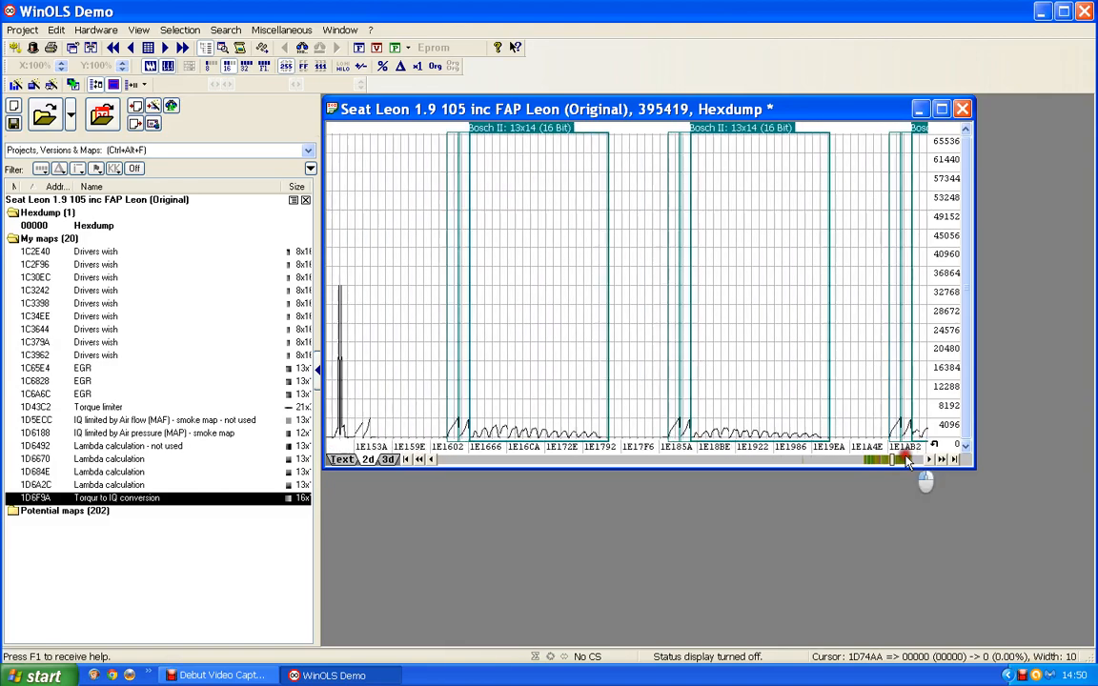
{"action": "left_click", "coordinate": [905, 460]}
{"action": "left_click", "coordinate": [905, 460]}
{"action": "left_click", "coordinate": [905, 460]}
{"action": "left_click", "coordinate": [905, 461]}
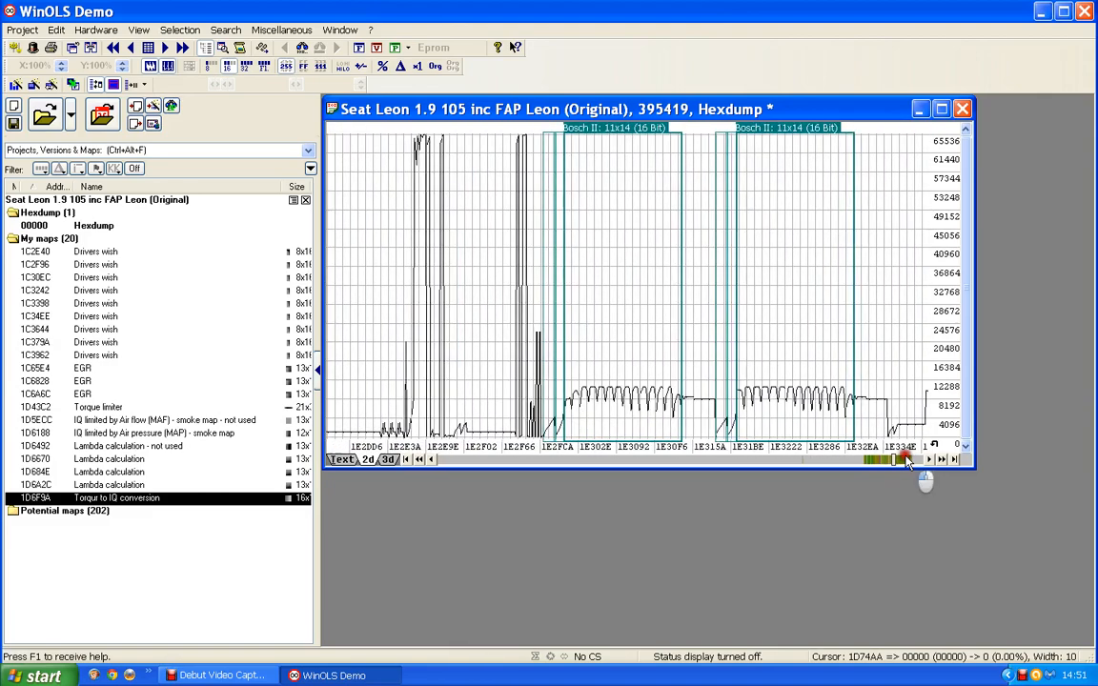
{"action": "left_click", "coordinate": [906, 460]}
{"action": "left_click", "coordinate": [905, 461]}
{"action": "left_click", "coordinate": [905, 460]}
{"action": "left_click", "coordinate": [905, 460]}
{"action": "left_click", "coordinate": [905, 460]}
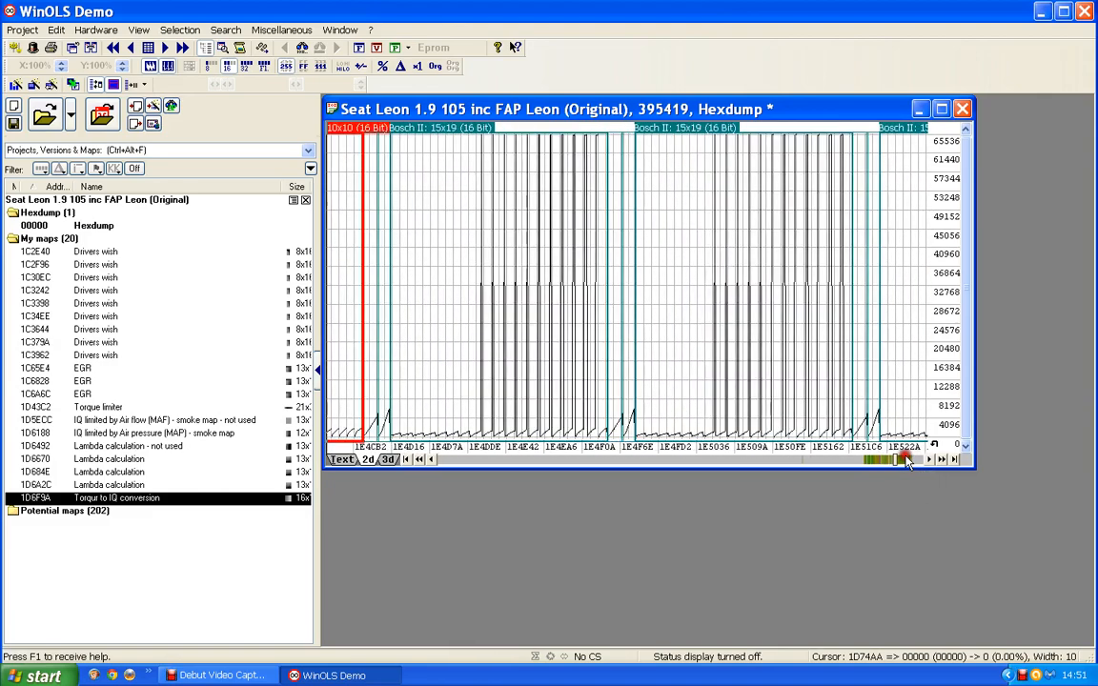
{"action": "left_click", "coordinate": [906, 460]}
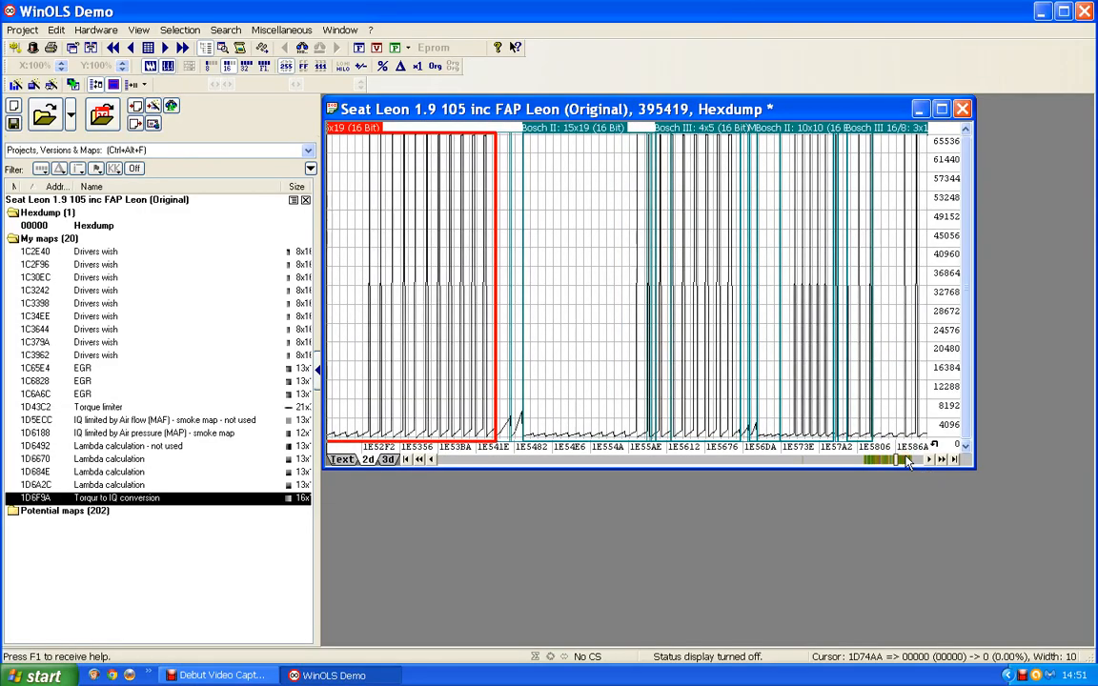
{"action": "left_click", "coordinate": [906, 461]}
{"action": "left_click", "coordinate": [906, 460]}
{"action": "left_click", "coordinate": [908, 460]}
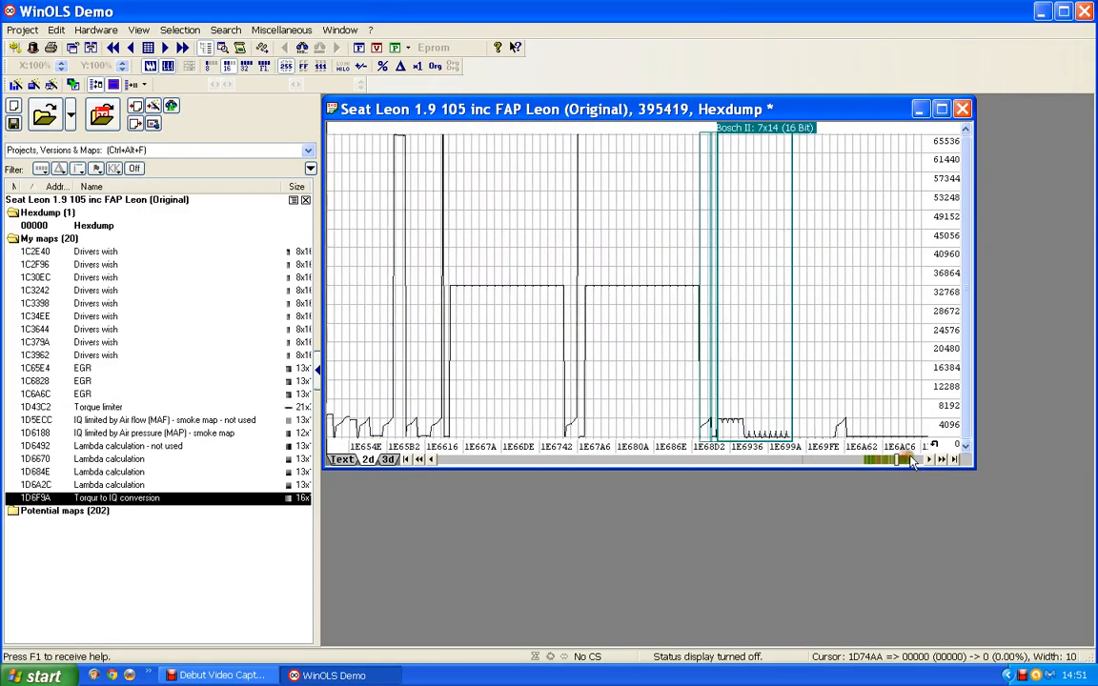
{"action": "left_click", "coordinate": [910, 460]}
{"action": "left_click", "coordinate": [911, 460]}
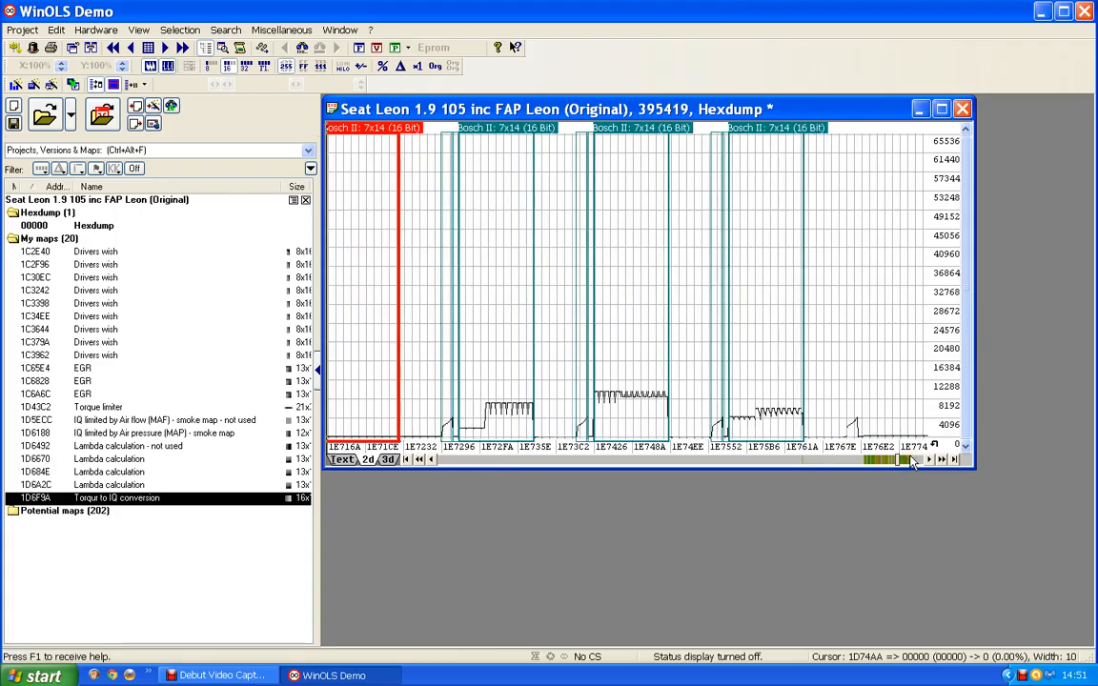
{"action": "left_click", "coordinate": [911, 460]}
{"action": "left_click", "coordinate": [911, 460]}
{"action": "left_click", "coordinate": [911, 460]}
{"action": "left_click", "coordinate": [911, 460]}
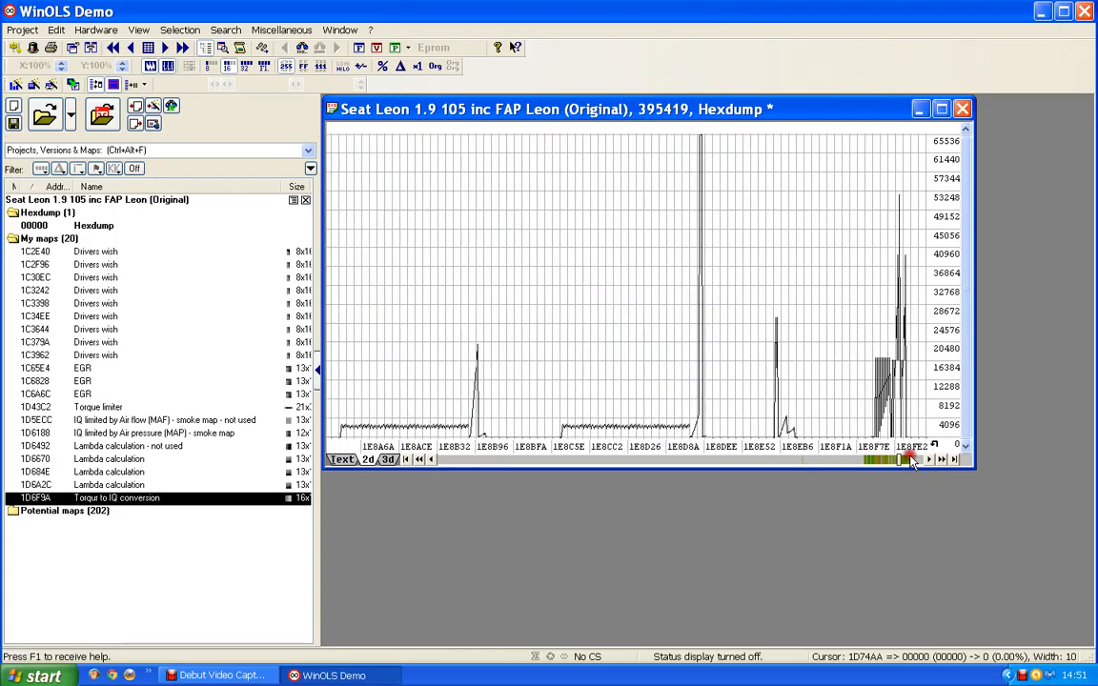
{"action": "left_click", "coordinate": [912, 460]}
{"action": "left_click", "coordinate": [913, 460]}
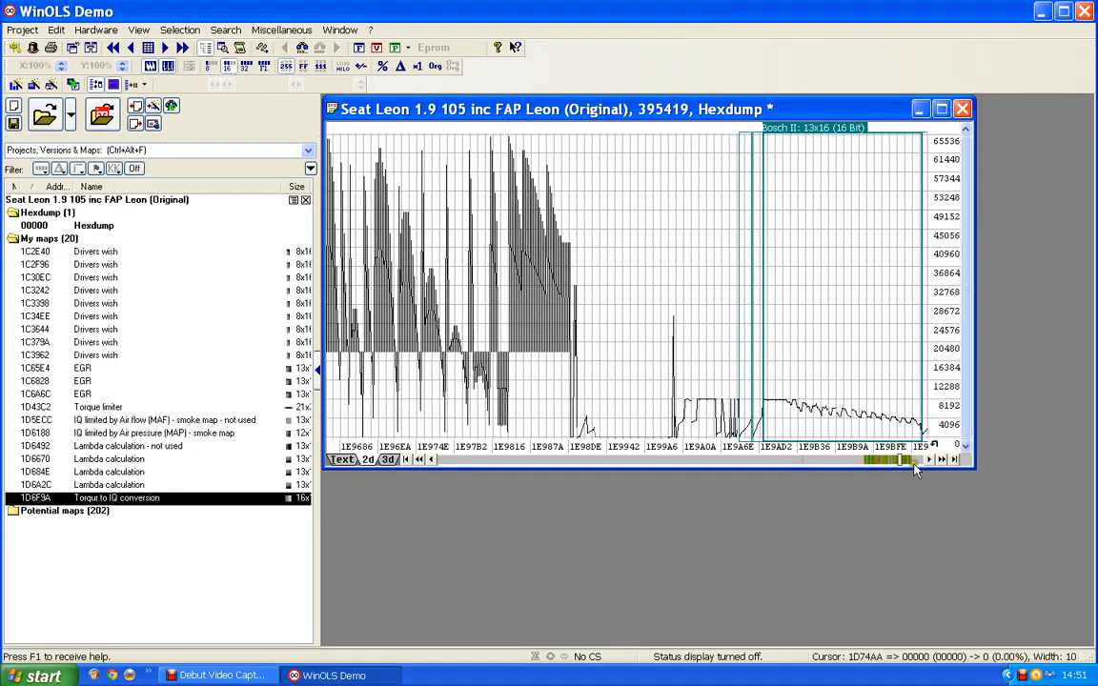
{"action": "left_click", "coordinate": [913, 461]}
{"action": "left_click", "coordinate": [913, 461]}
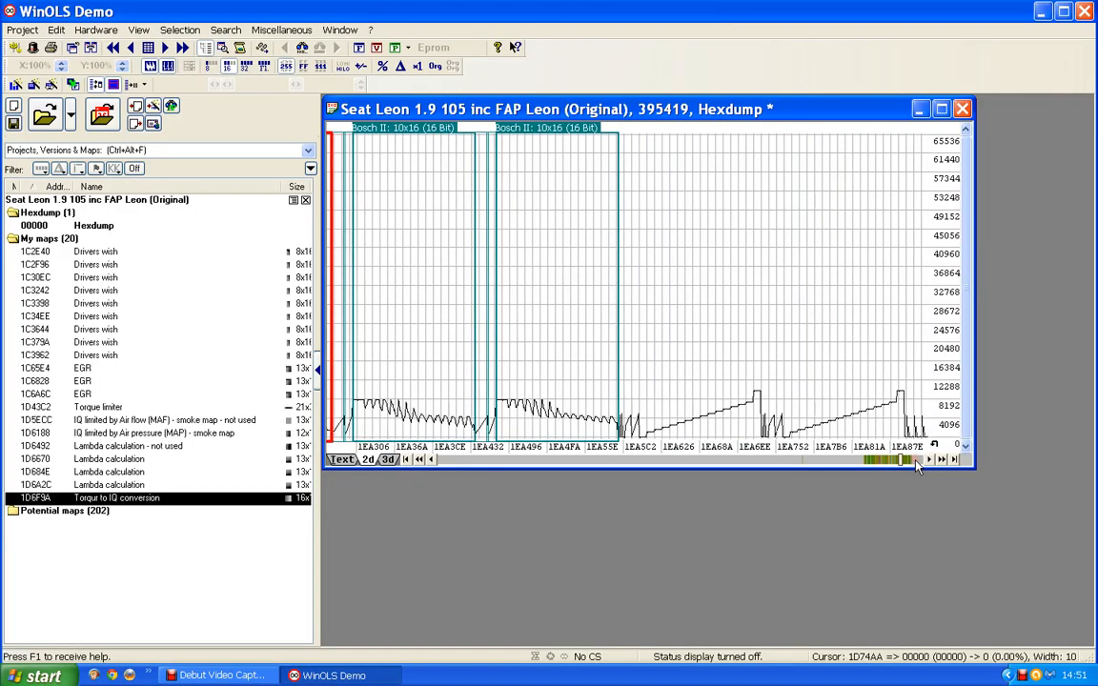
{"action": "left_click", "coordinate": [915, 461]}
{"action": "left_click_drag", "start_coordinate": [840, 350], "coordinate": [592, 231]}
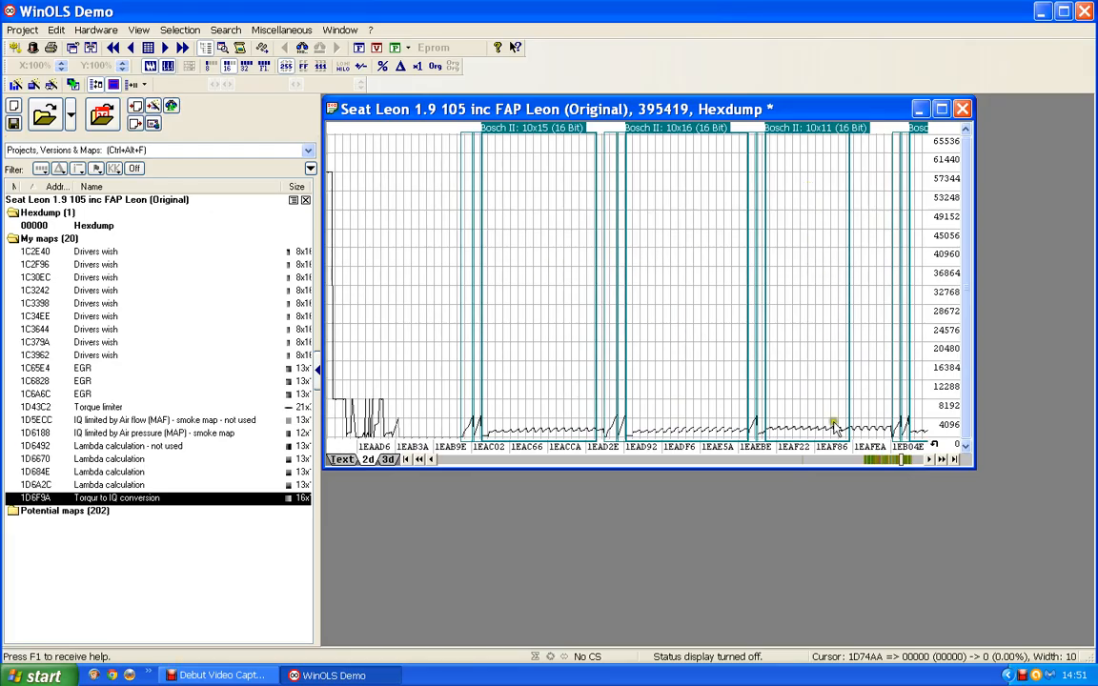
{"action": "left_click", "coordinate": [915, 461]}
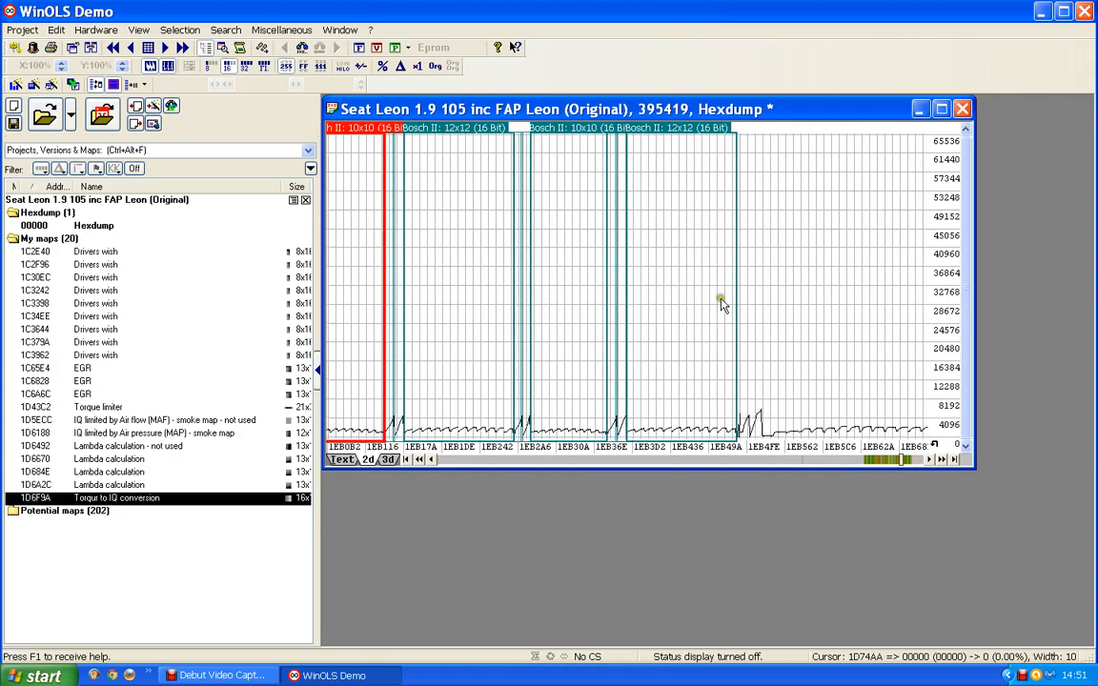
{"action": "left_click", "coordinate": [942, 460]}
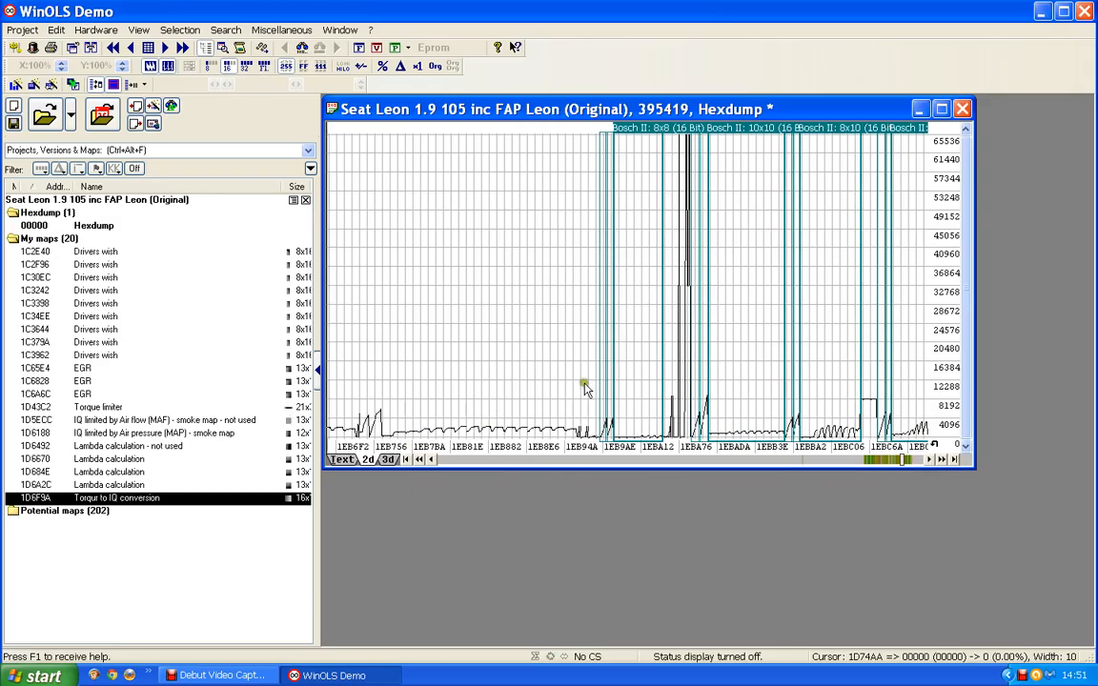
{"action": "left_click", "coordinate": [599, 461]}
{"action": "left_click", "coordinate": [599, 461]}
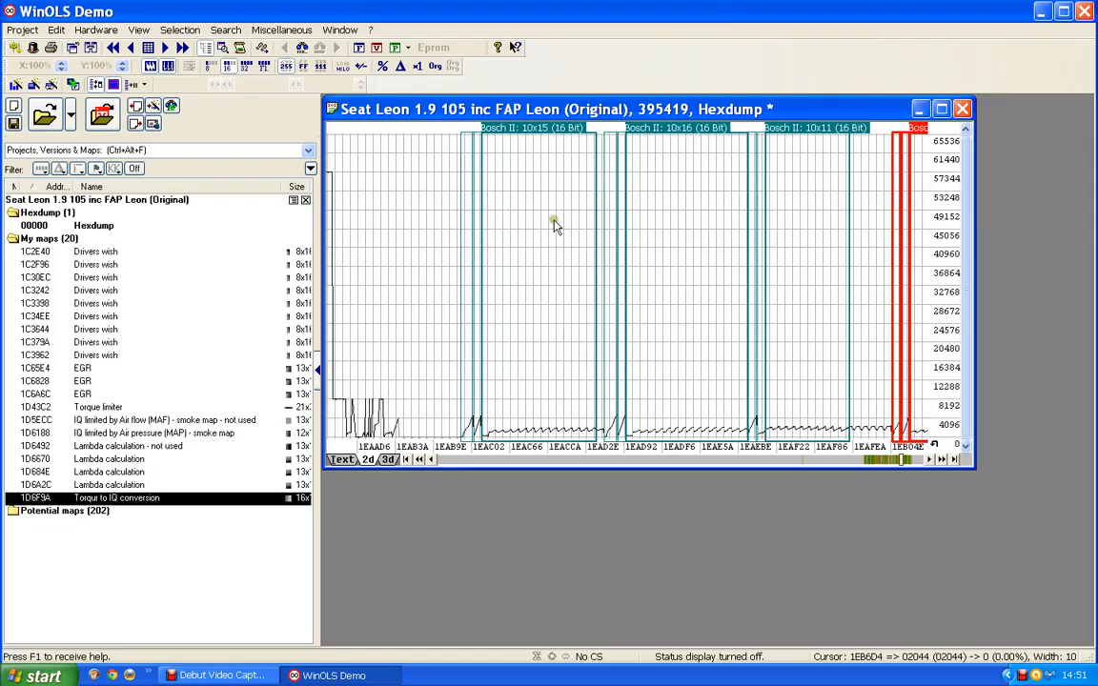
- Open the Bosch II 10x15 (16 Bit) potential map as a map, inspect its 3D surface and close its window
{"action": "double_click", "coordinate": [537, 130]}
{"action": "left_click_drag", "start_coordinate": [513, 235], "coordinate": [489, 165]}
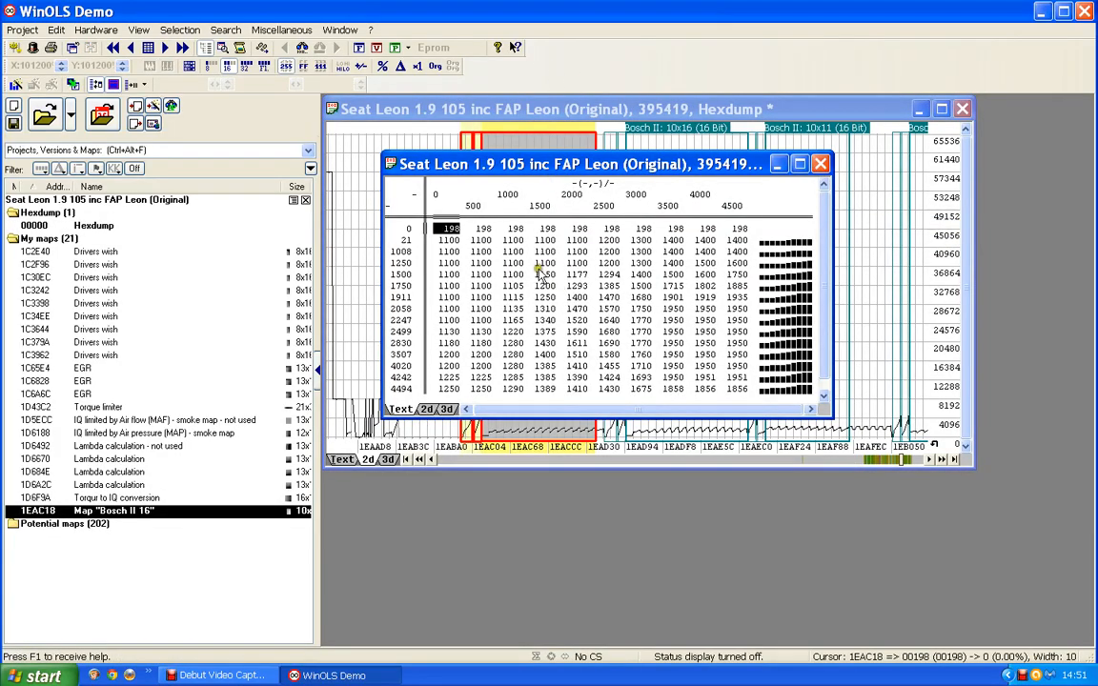
{"action": "left_click", "coordinate": [447, 408]}
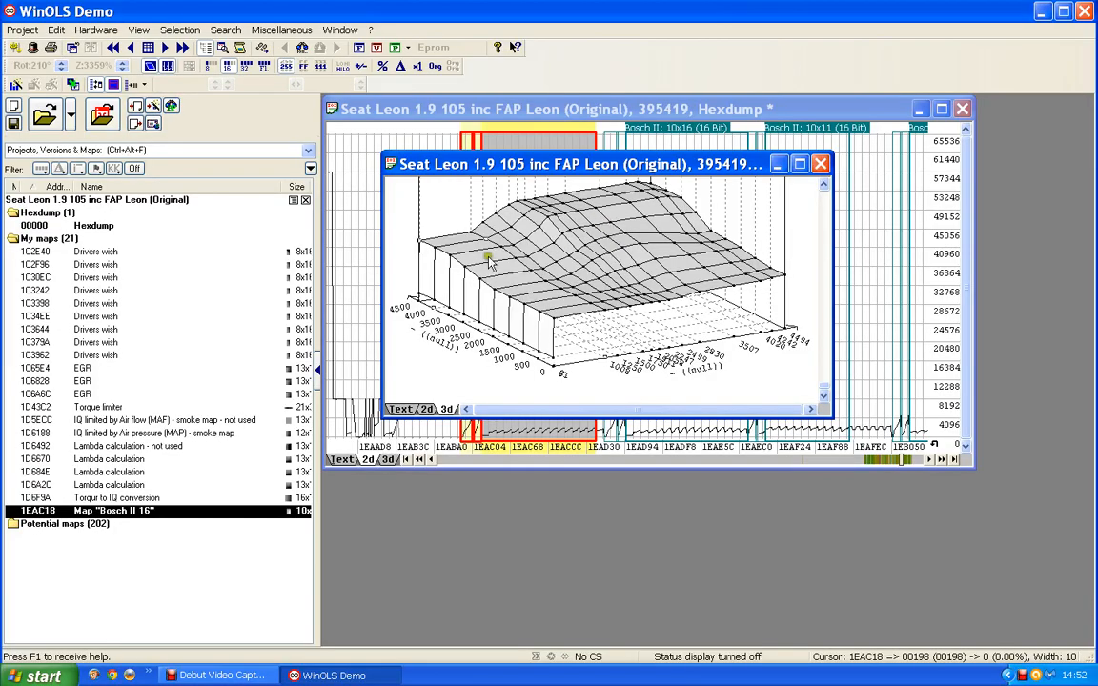
{"action": "left_click", "coordinate": [819, 164]}
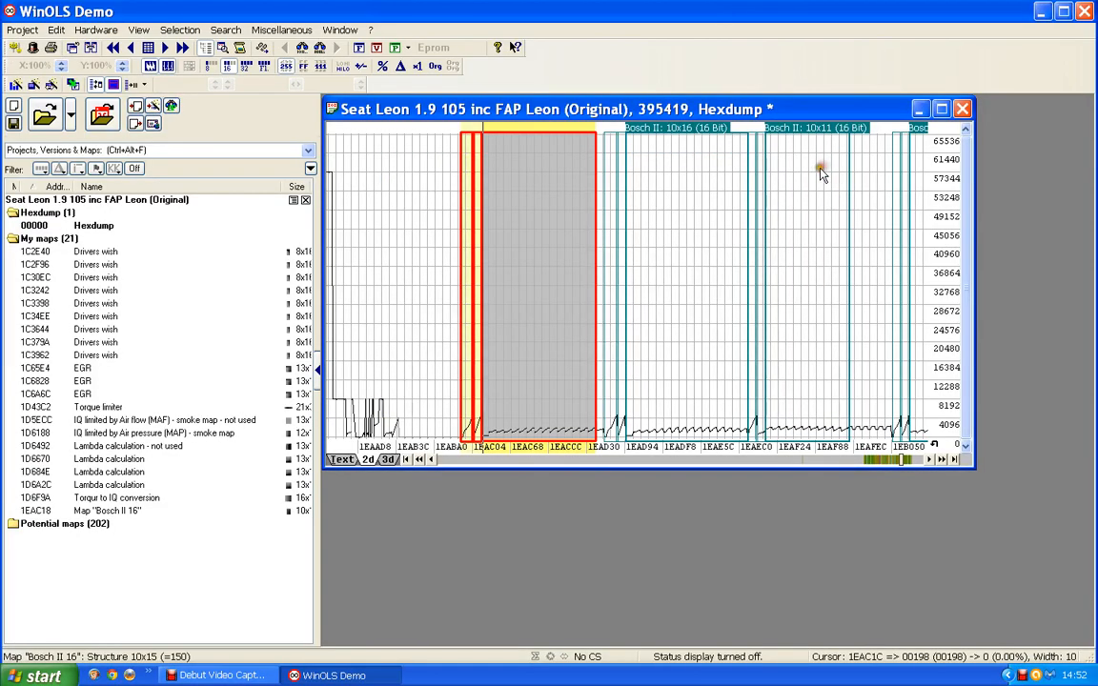
- Reopen the 10x15 map as a text table in a smaller window and describe its Y-axis as Engine speed with unit rpm
{"action": "double_click", "coordinate": [519, 277]}
{"action": "left_click", "coordinate": [443, 609]}
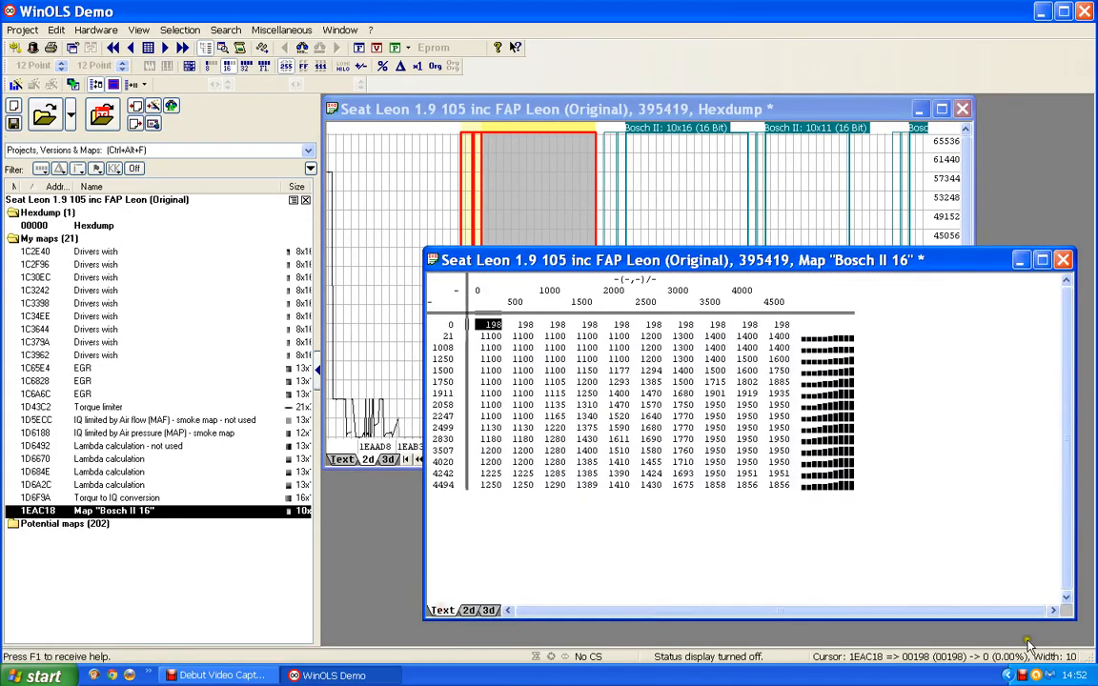
{"action": "left_click_drag", "start_coordinate": [1071, 617], "coordinate": [892, 511]}
{"action": "double_click", "coordinate": [451, 390]}
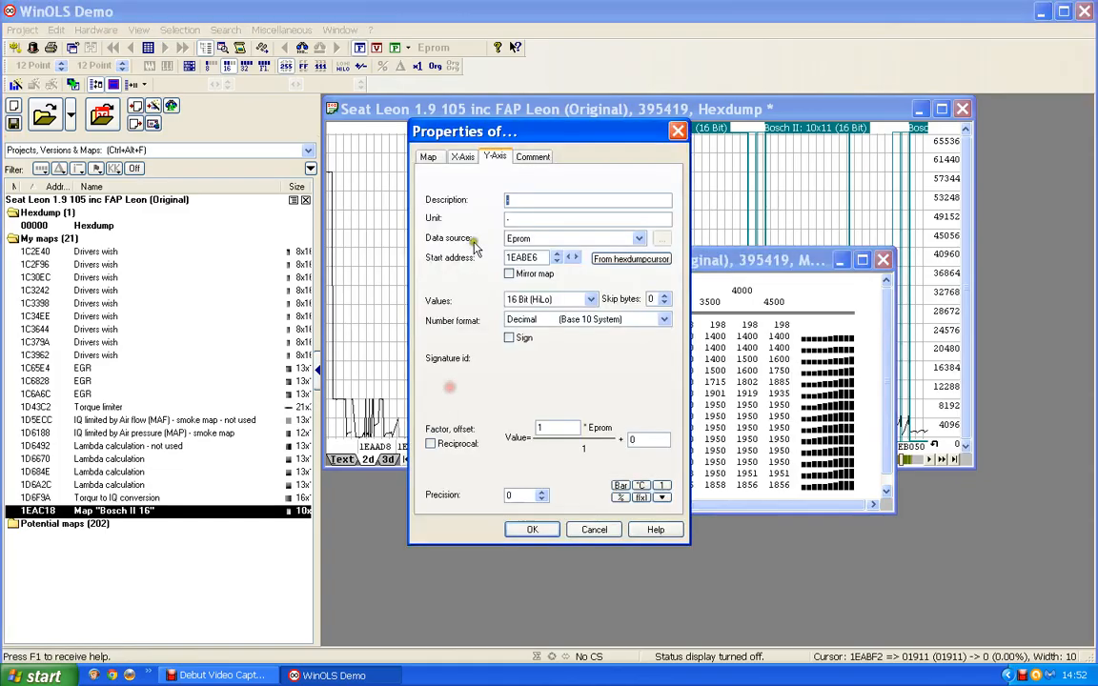
{"action": "type", "text": "Engine speed"}
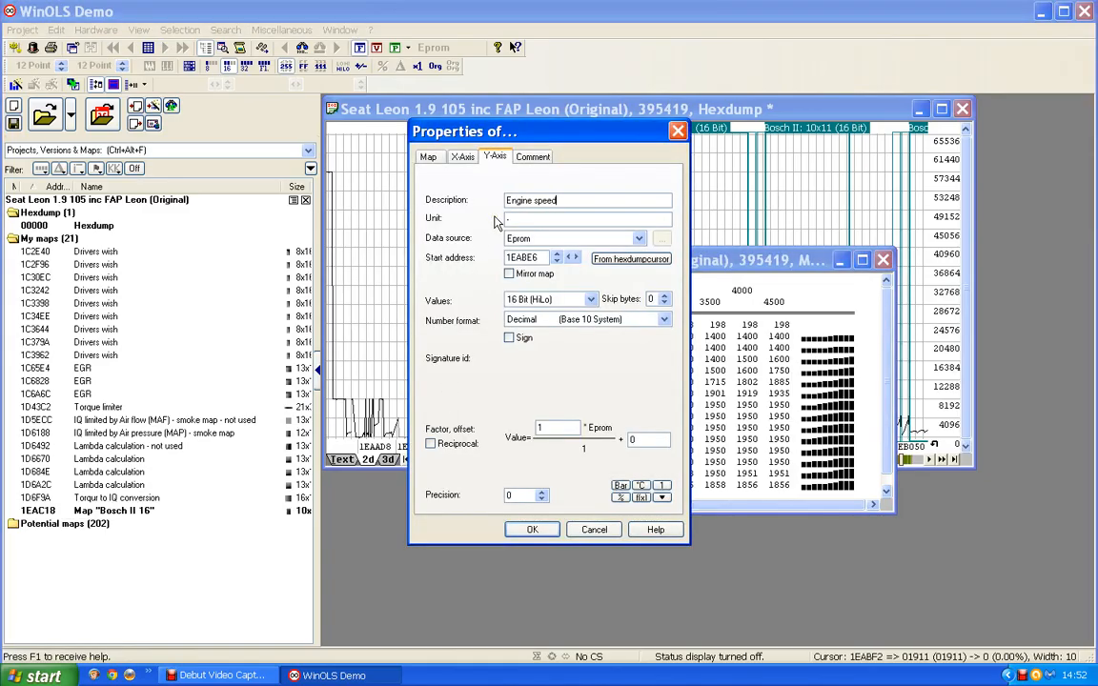
{"action": "left_click_drag", "start_coordinate": [516, 219], "coordinate": [422, 221]}
{"action": "type", "text": "rpm"}
- Describe the map's X-axis as IQ with the unit mg/stroke
{"action": "left_click", "coordinate": [461, 157]}
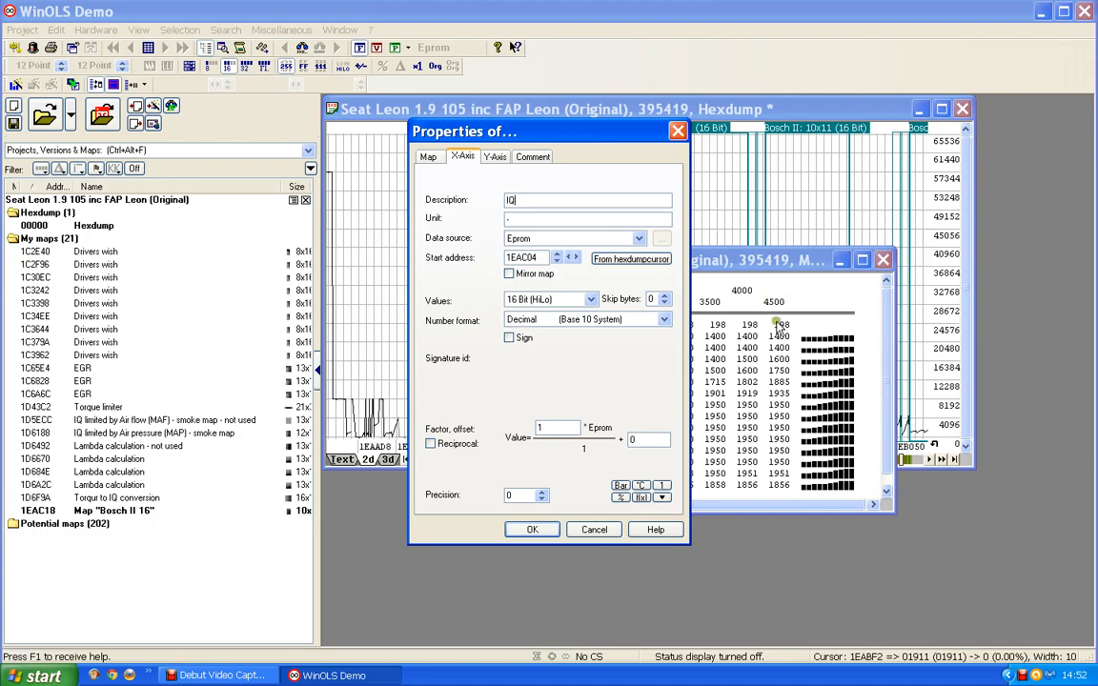
{"action": "left_click_drag", "start_coordinate": [531, 220], "coordinate": [477, 223]}
{"action": "type", "text": "mg/stroke"}
- Set the X-axis factor to 0.01 and its precision to 1, and apply the axis properties
{"action": "left_click_drag", "start_coordinate": [556, 427], "coordinate": [428, 430]}
{"action": "type", "text": "0"}
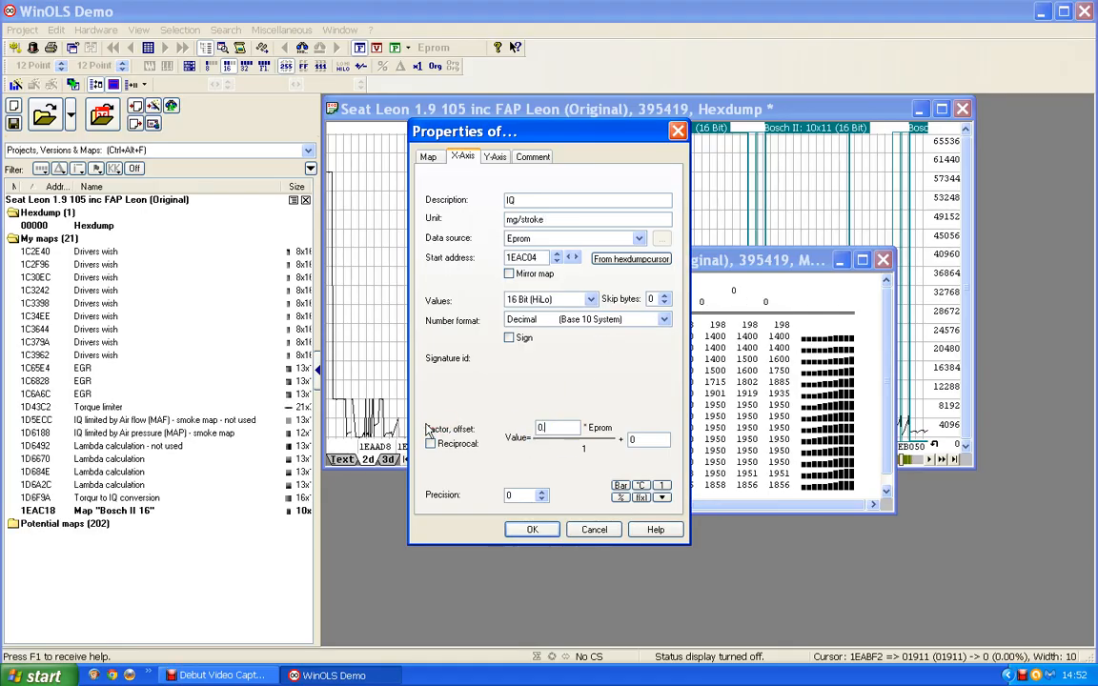
{"action": "type", "text": ".01"}
{"action": "left_click", "coordinate": [543, 498]}
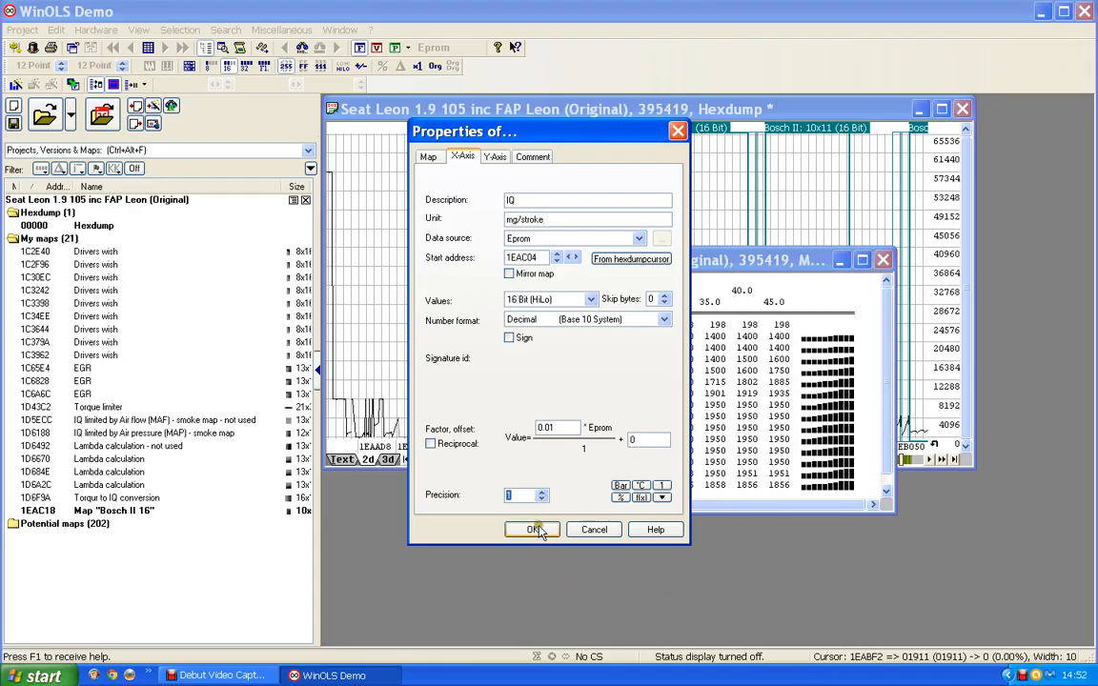
{"action": "left_click", "coordinate": [534, 528]}
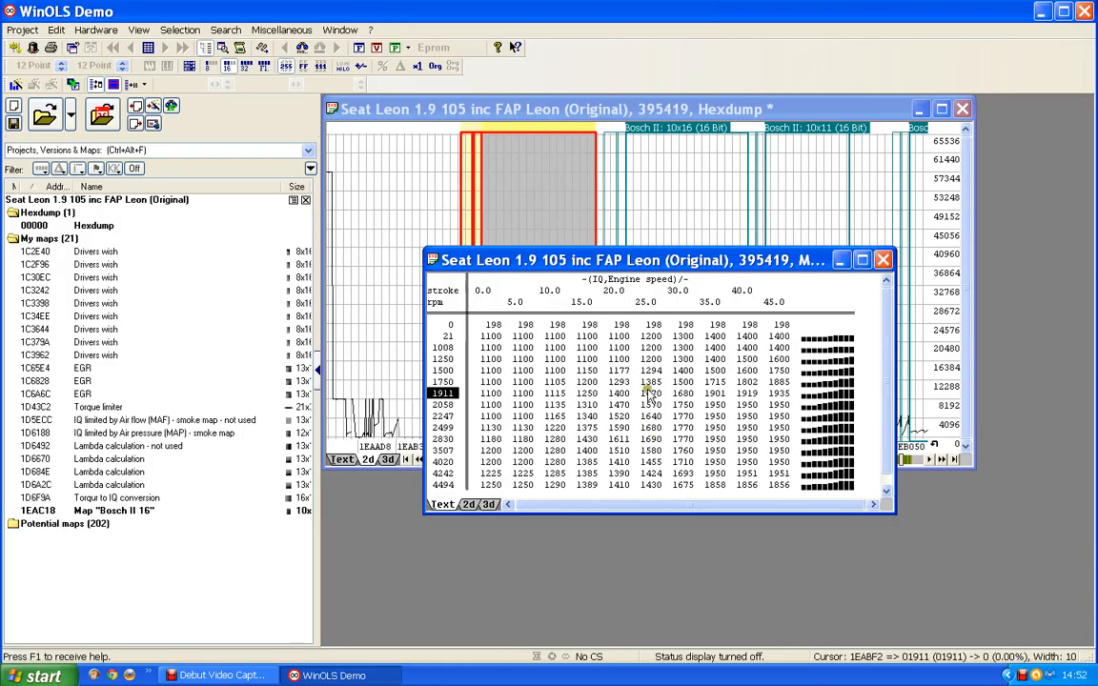
- Name the 10x15 map Boost map and set its description to Boost pressure
{"action": "double_click", "coordinate": [620, 404]}
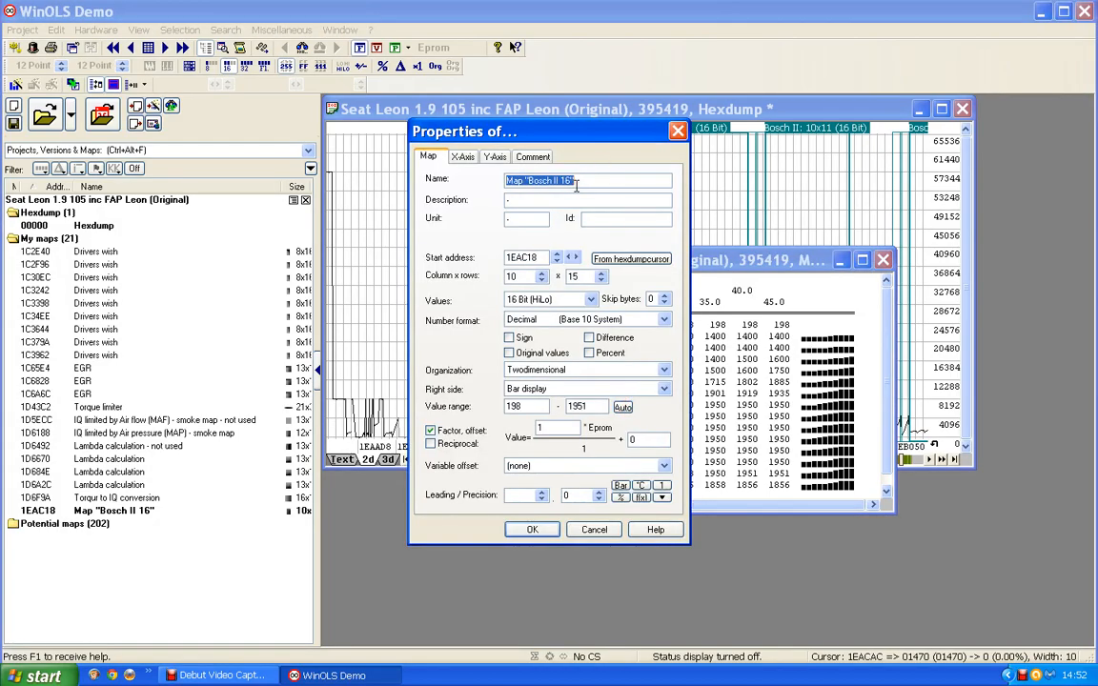
{"action": "type", "text": "Boost map"}
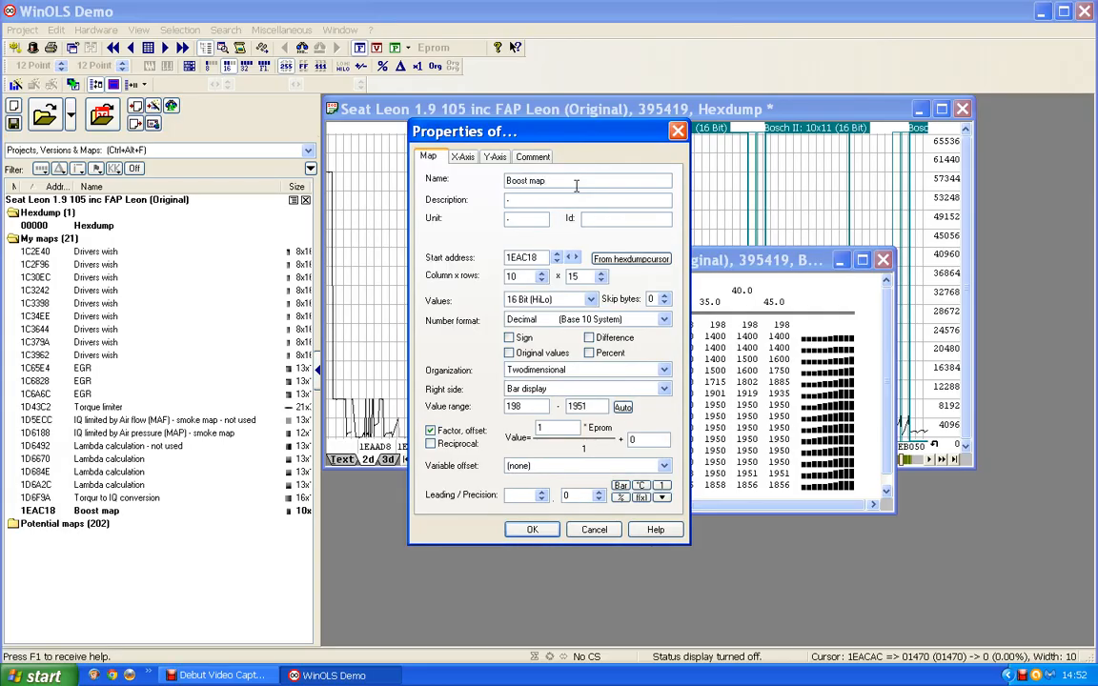
{"action": "left_click", "coordinate": [518, 201]}
{"action": "key", "text": "BackSpace"}
{"action": "type", "text": "Boost"}
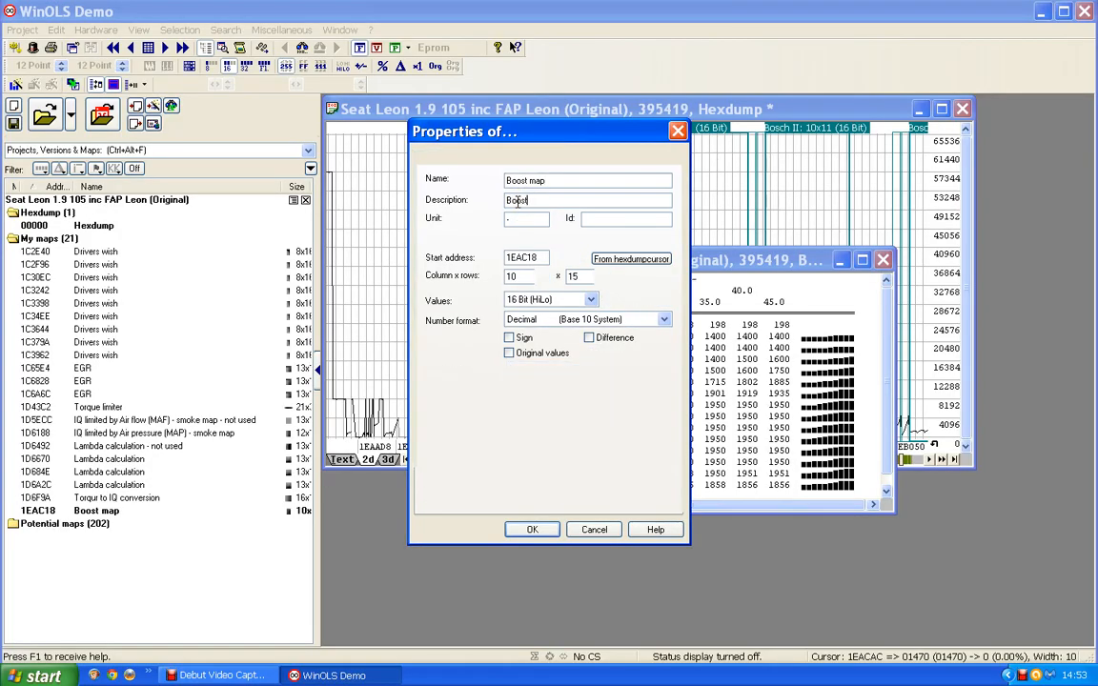
{"action": "type", "text": " pressure"}
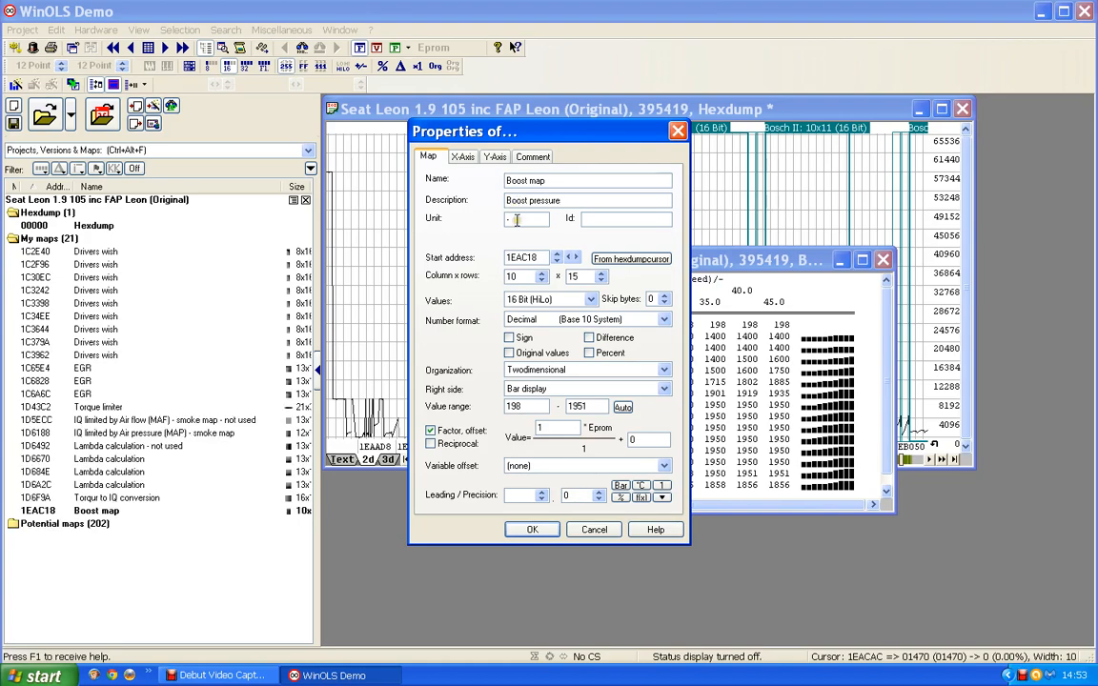
- Set the boost map's unit to mbar, apply its properties and close the map window
{"action": "left_click_drag", "start_coordinate": [515, 220], "coordinate": [467, 222]}
{"action": "type", "text": "mbar"}
{"action": "left_click", "coordinate": [500, 223]}
{"action": "left_click", "coordinate": [529, 531]}
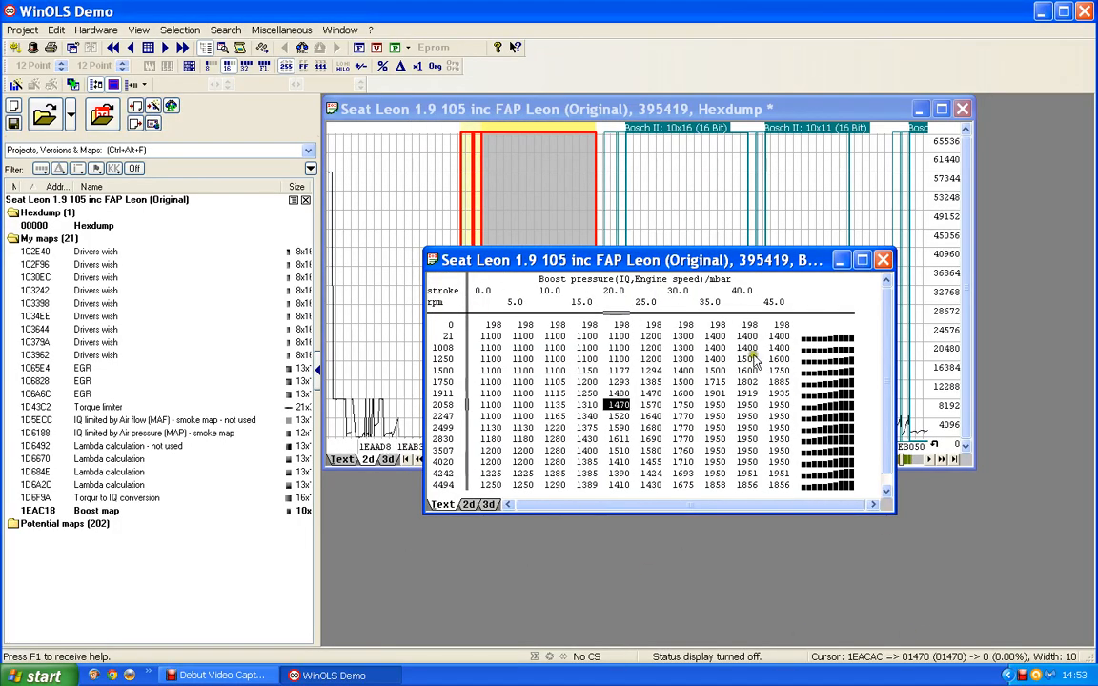
{"action": "left_click", "coordinate": [882, 261]}
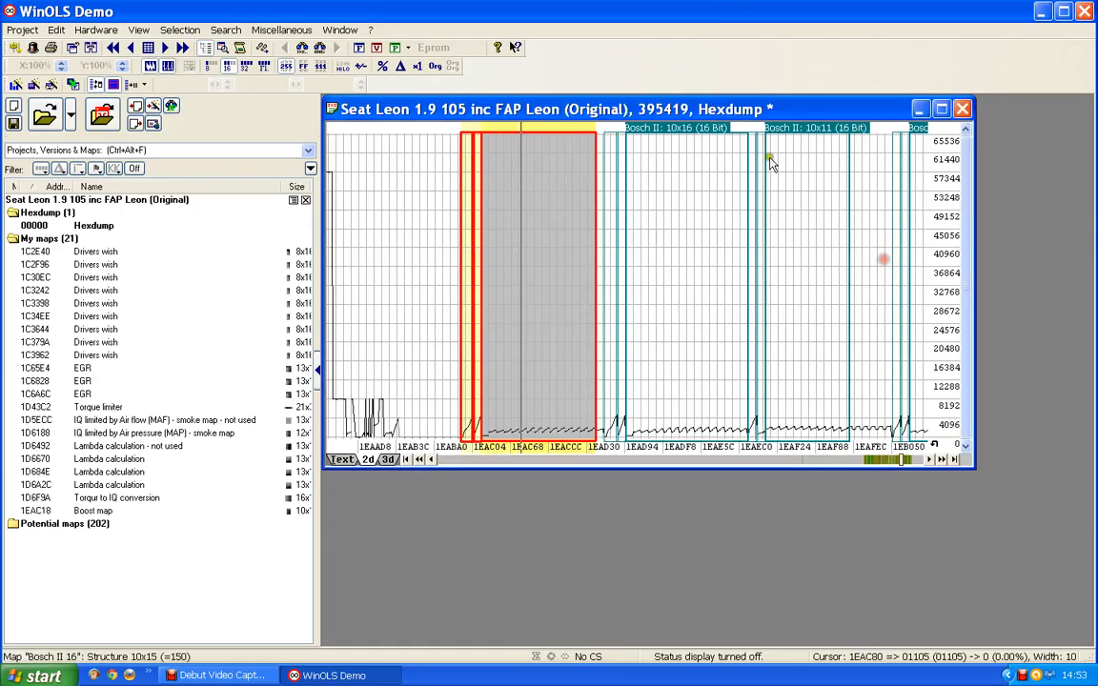
- Open the 10x16 map in the hexdump and describe its Y-axis as Engine speed with the unit rpm
{"action": "double_click", "coordinate": [673, 131]}
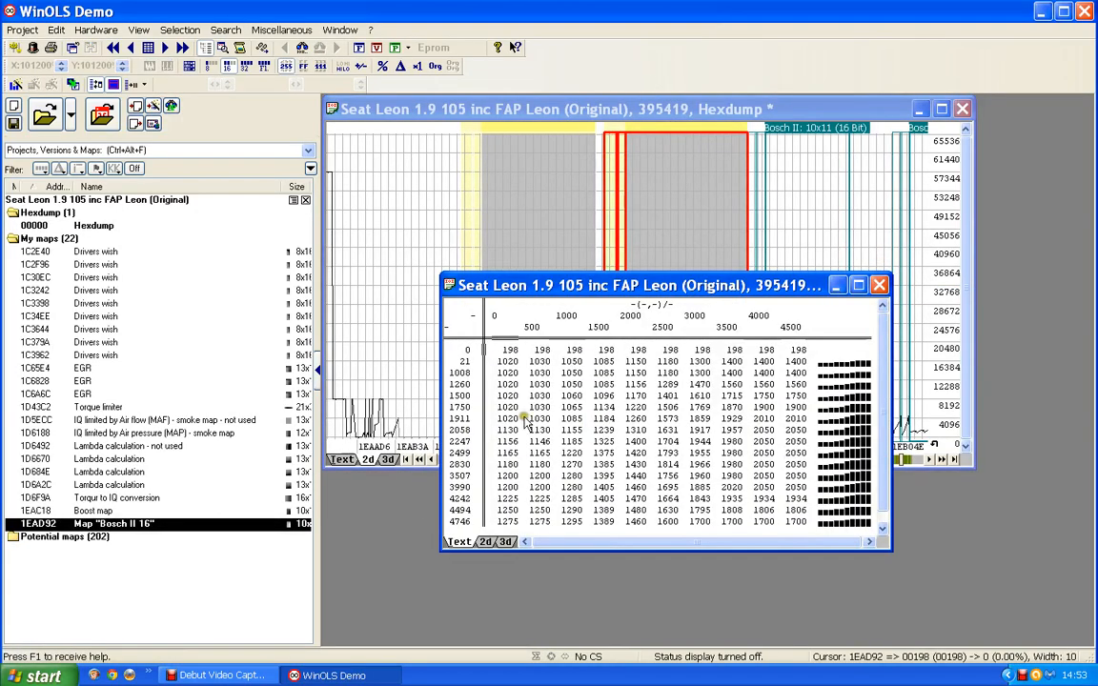
{"action": "double_click", "coordinate": [467, 431]}
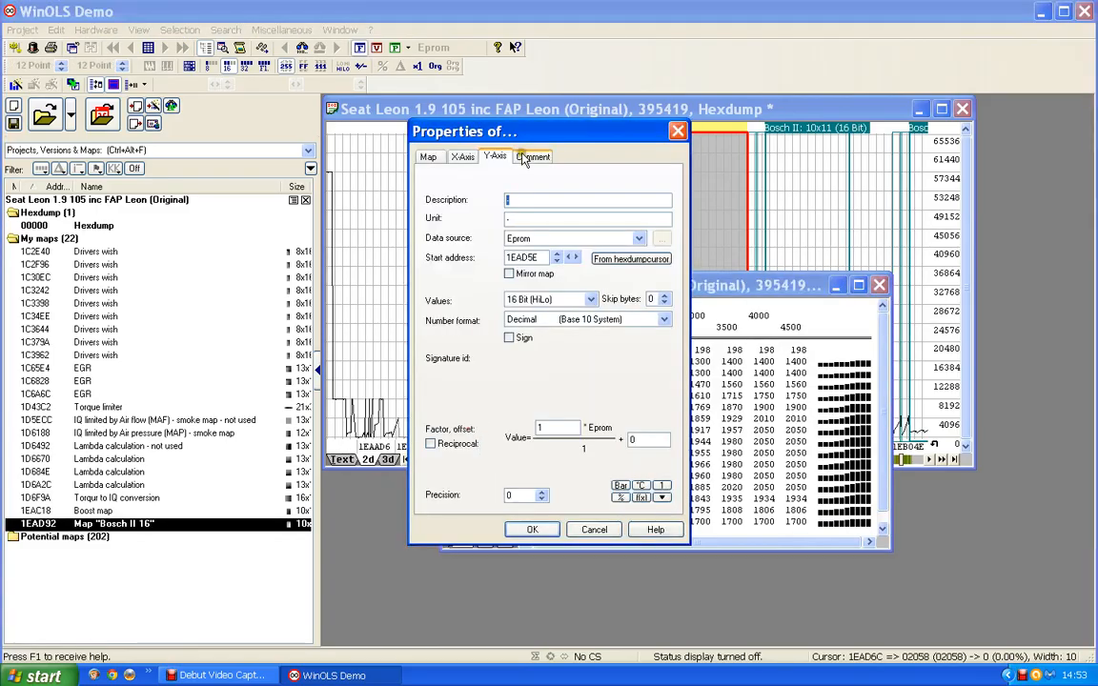
{"action": "type", "text": "Engine spee"}
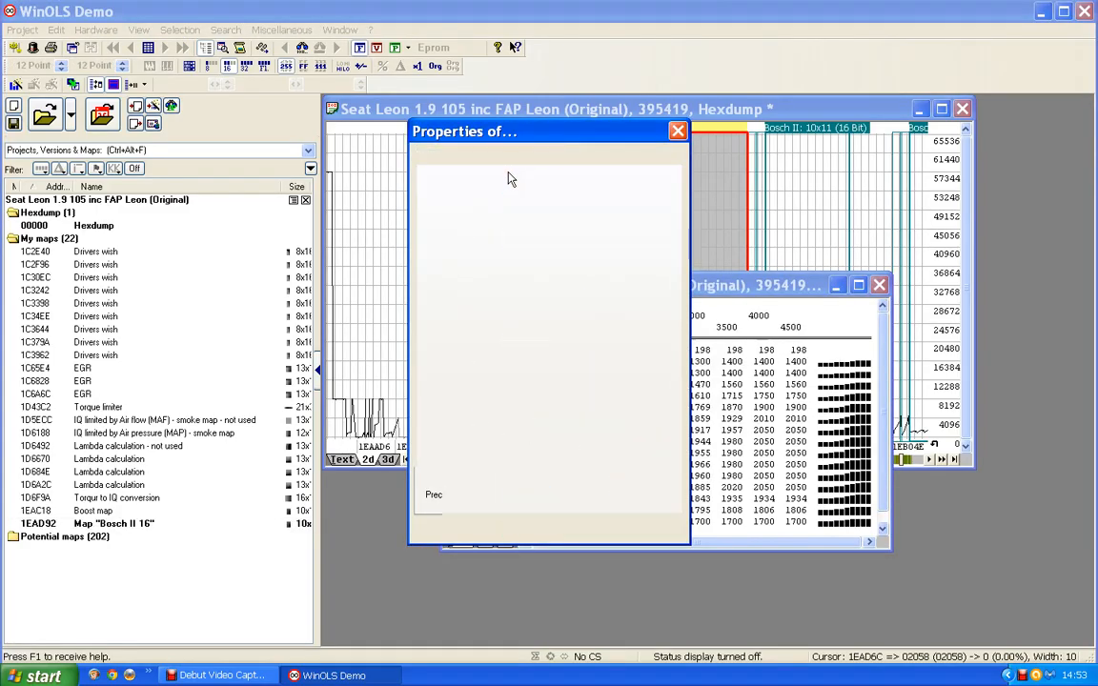
{"action": "type", "text": "d"}
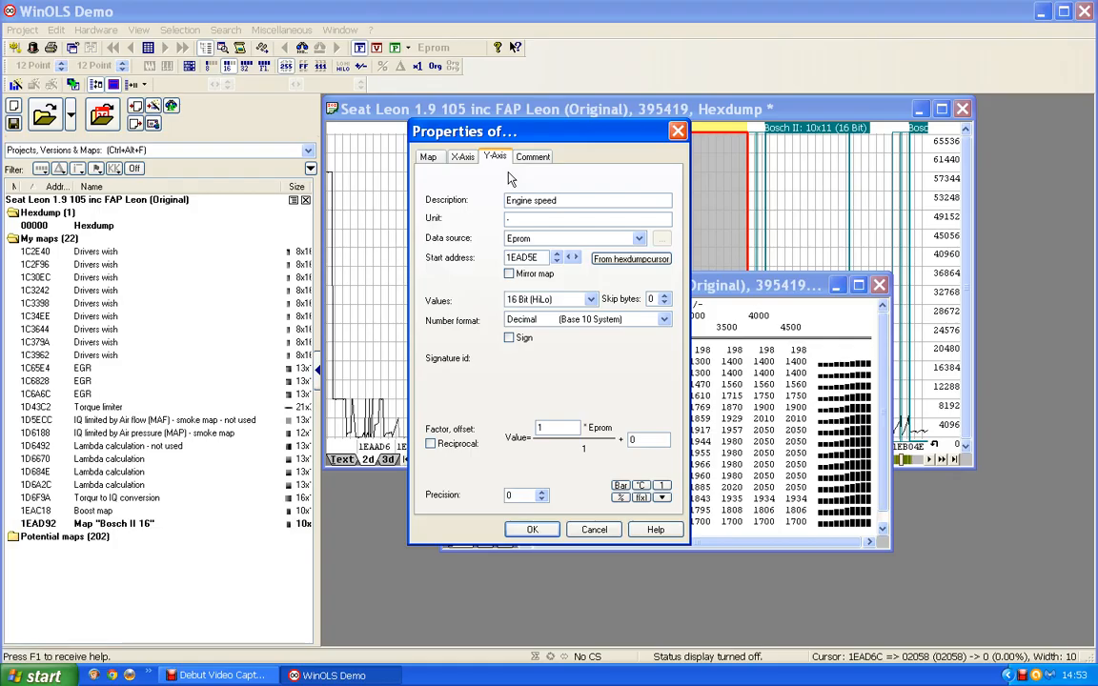
{"action": "type", "text": "rpm"}
- Describe the 10x16 map's X-axis as IQ with the unit mg/stroke
{"action": "left_click", "coordinate": [462, 158]}
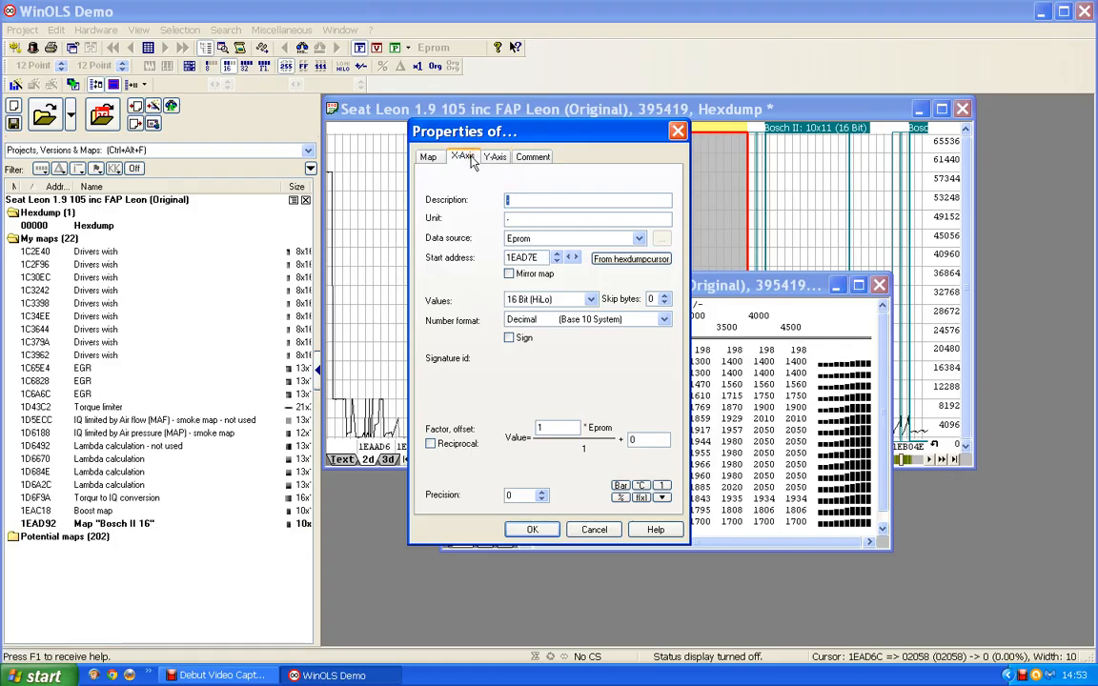
{"action": "type", "text": "IQ"}
{"action": "type", "text": "mg/stroke"}
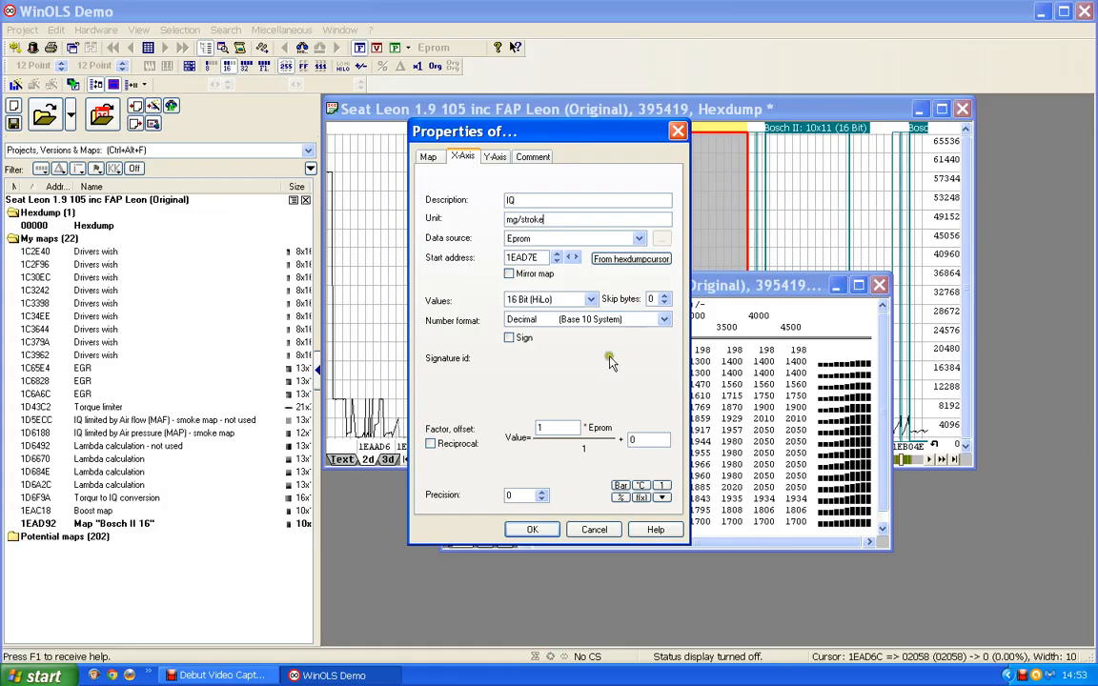
- Set the 10x16 map's X-axis factor to 0.01 and precision to 1, and apply the axis properties
{"action": "left_click_drag", "start_coordinate": [543, 428], "coordinate": [509, 428]}
{"action": "type", "text": "0"}
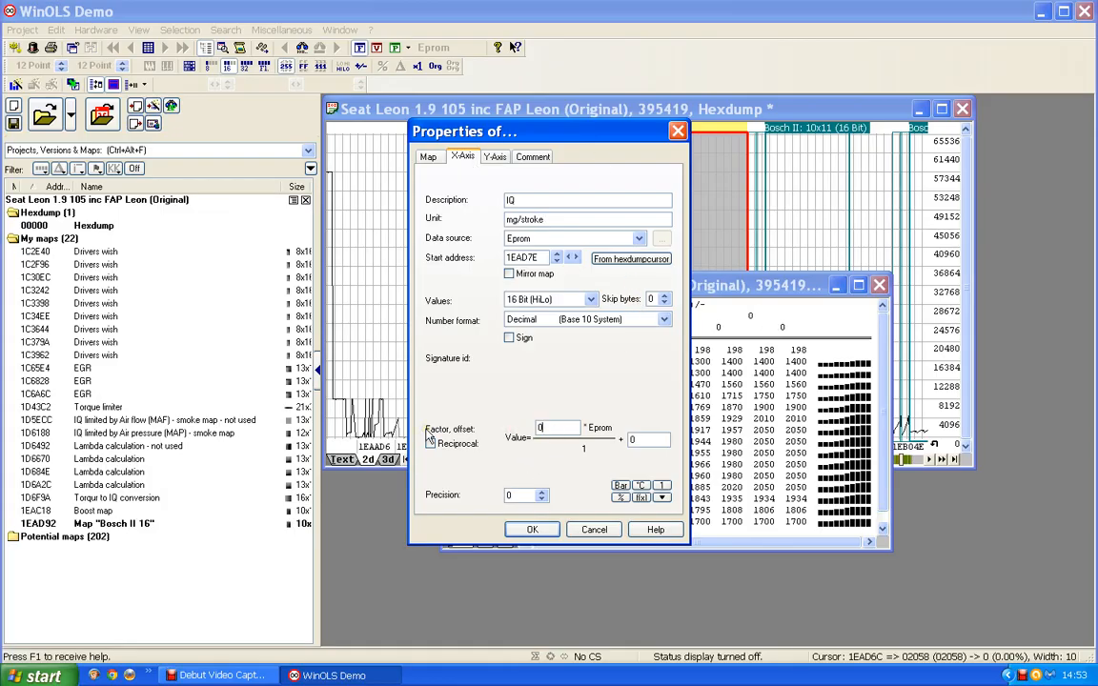
{"action": "type", "text": ".01"}
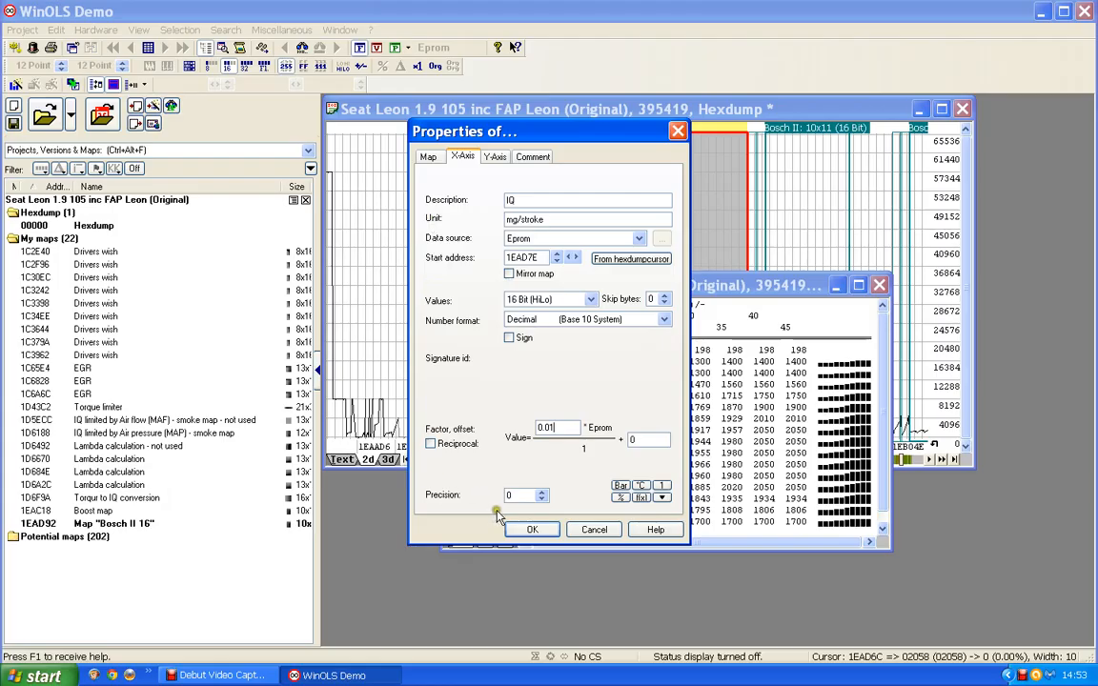
{"action": "left_click", "coordinate": [542, 493]}
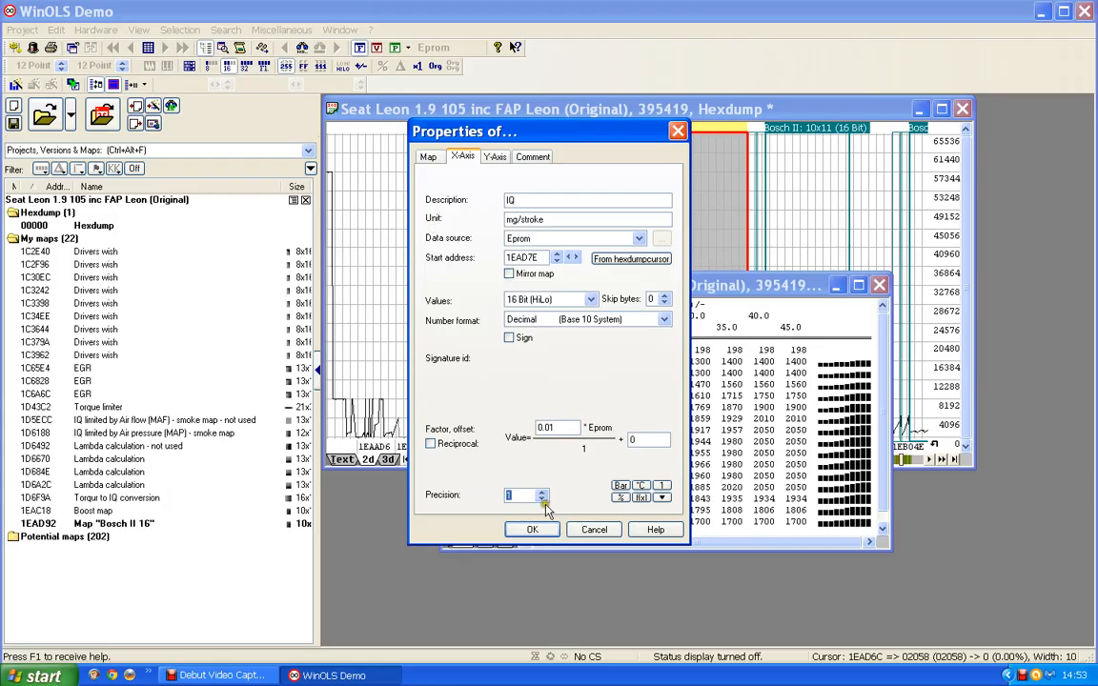
{"action": "left_click", "coordinate": [532, 529]}
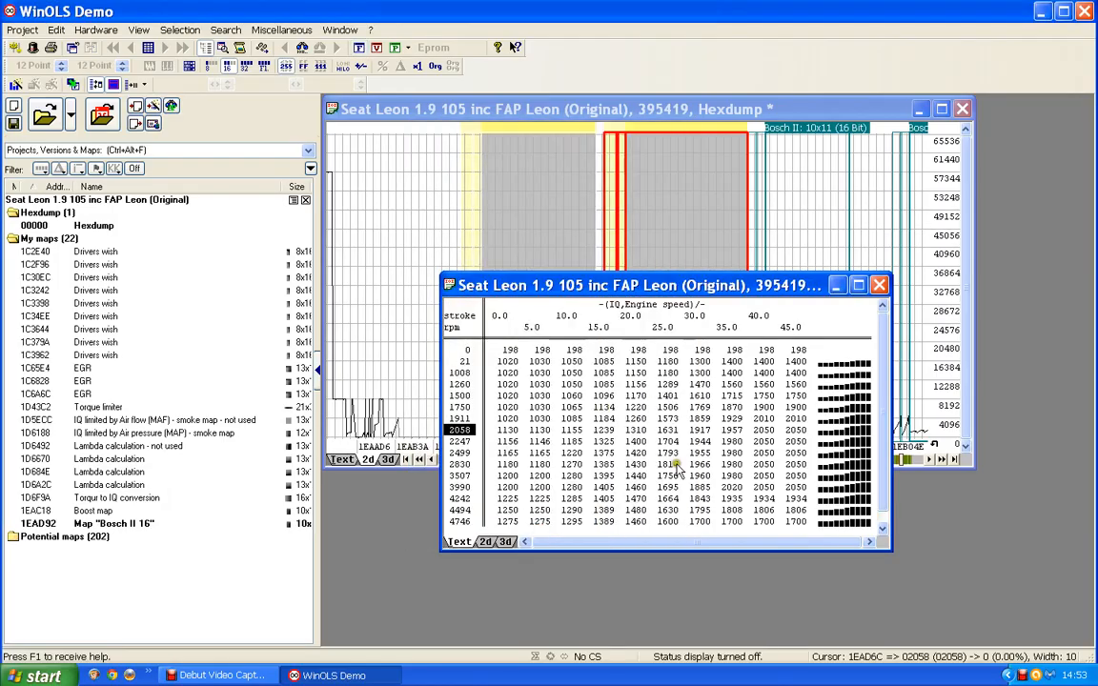
- Name the 10x16 map Boost map and set its description to Boost pressure
{"action": "double_click", "coordinate": [613, 419]}
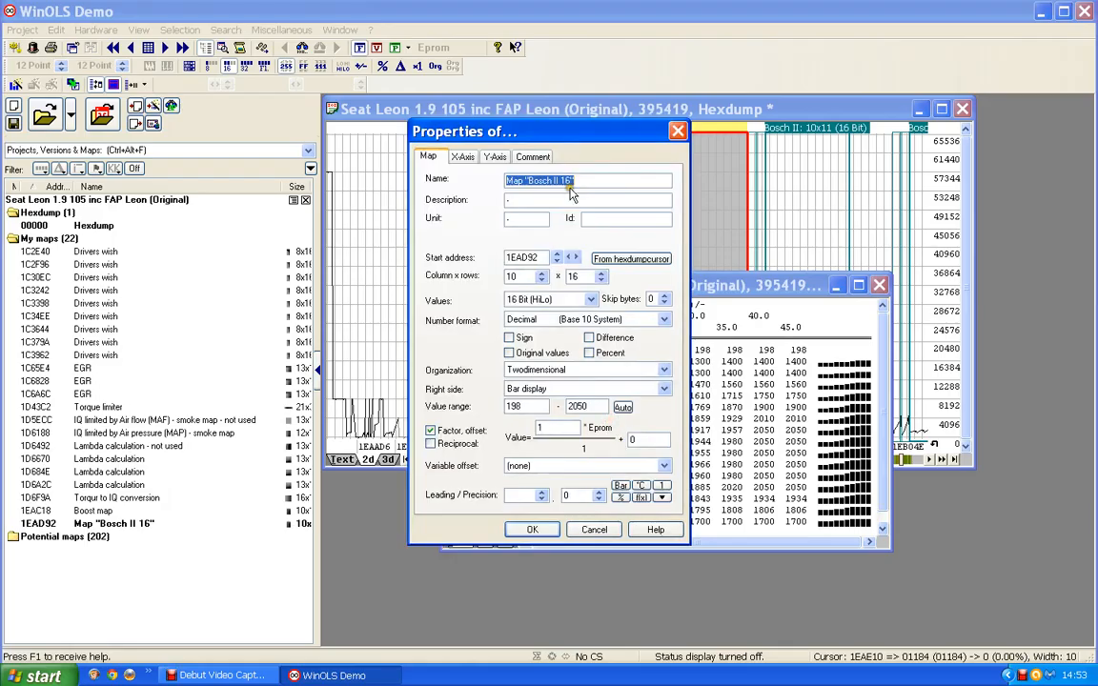
{"action": "type", "text": "Boost"}
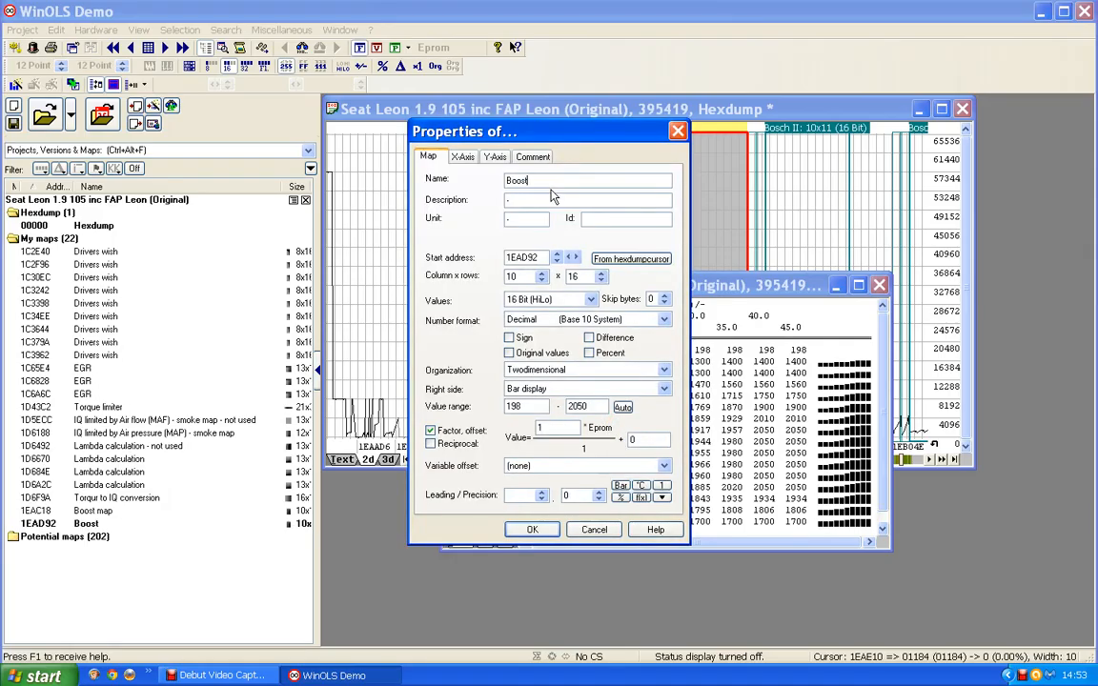
{"action": "type", "text": "map"}
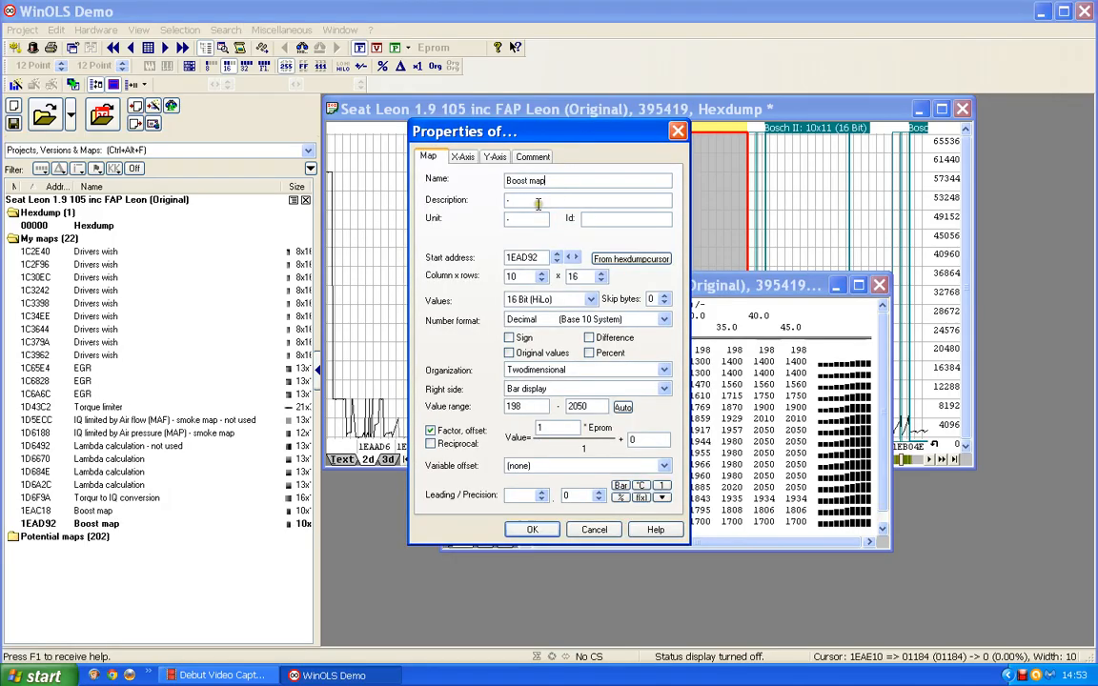
{"action": "key", "text": "Tab"}
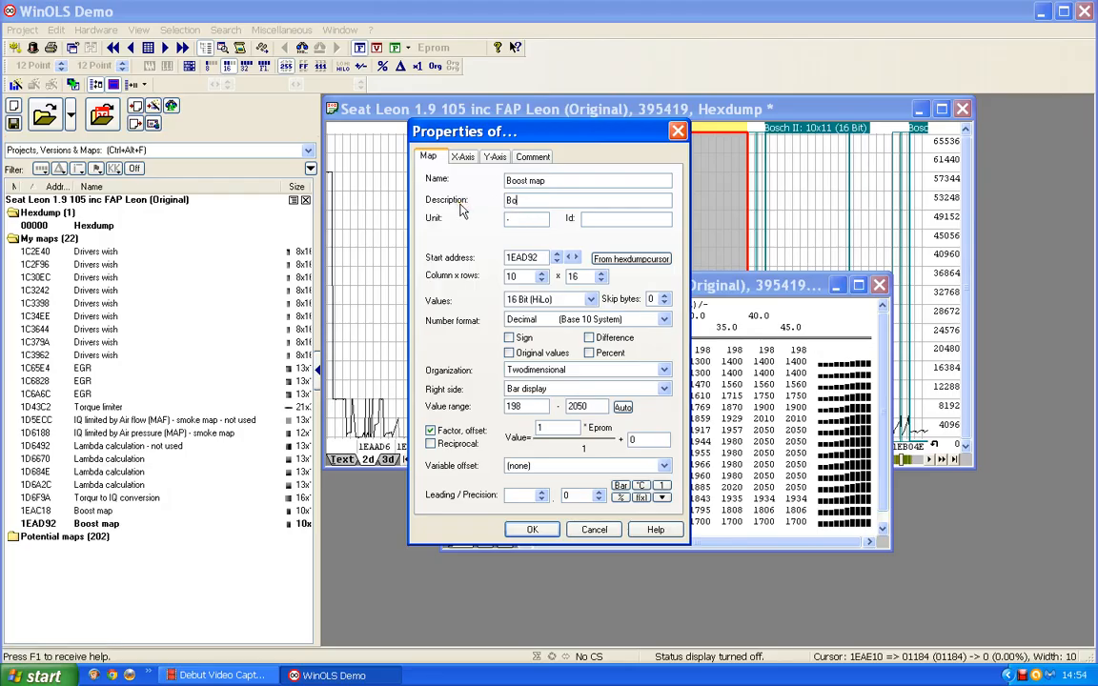
{"action": "type", "text": "Boost pressure"}
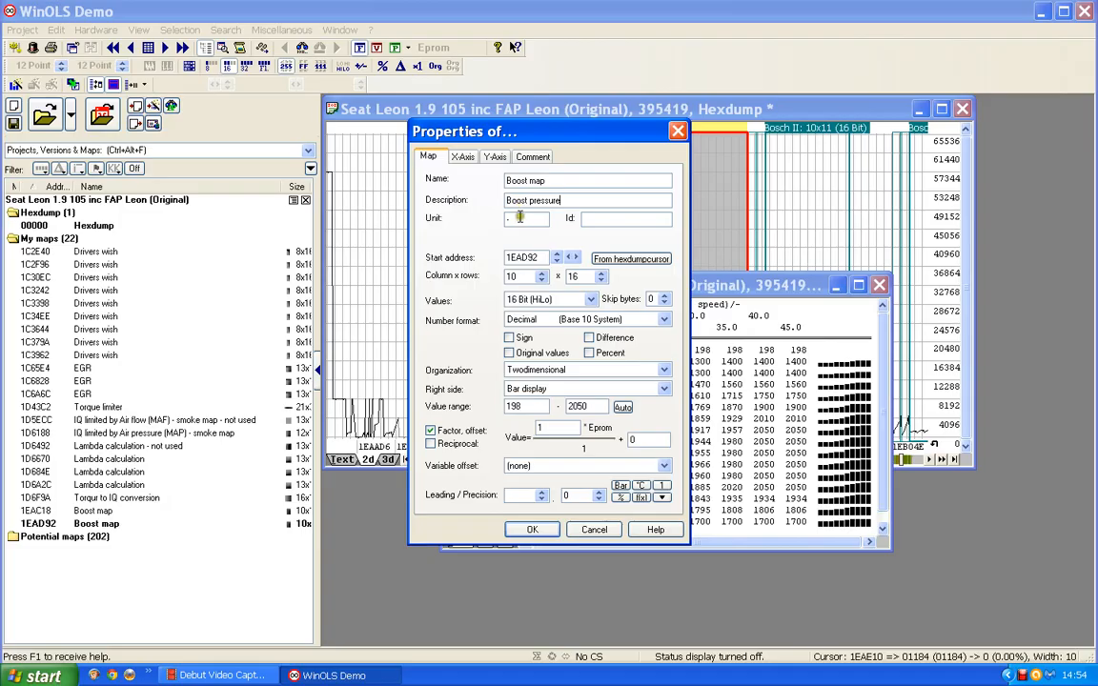
- Set the 10x16 boost map's unit to mbar, apply its properties and close the map window
{"action": "key", "text": "Tab"}
{"action": "type", "text": "mbar"}
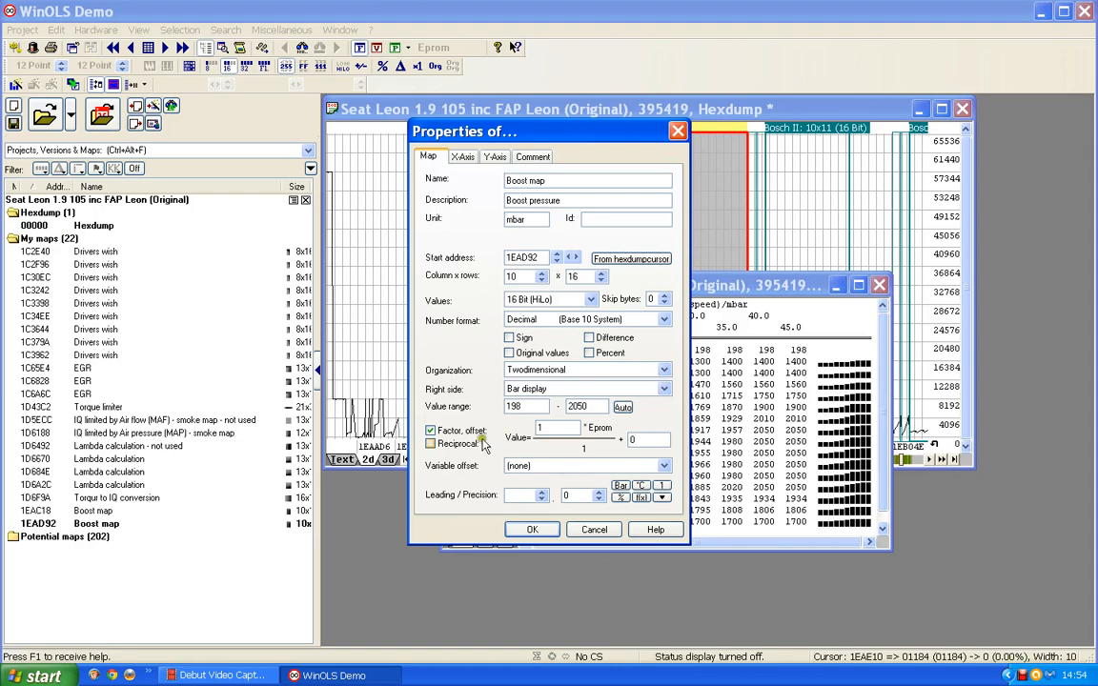
{"action": "left_click", "coordinate": [527, 529]}
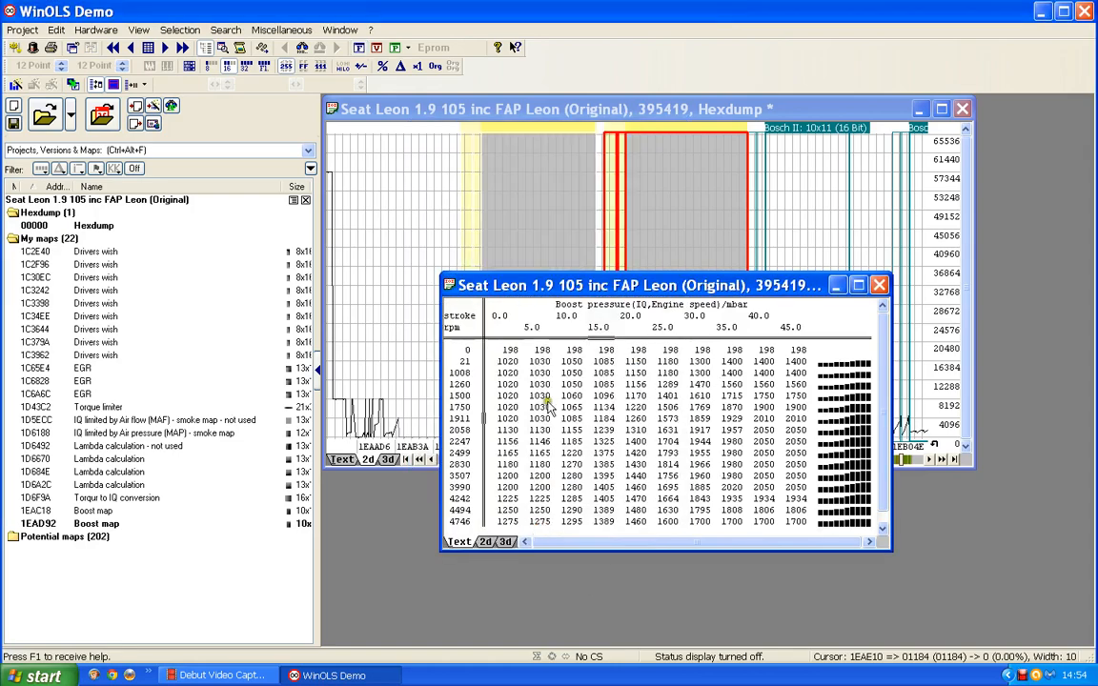
{"action": "left_click", "coordinate": [602, 419]}
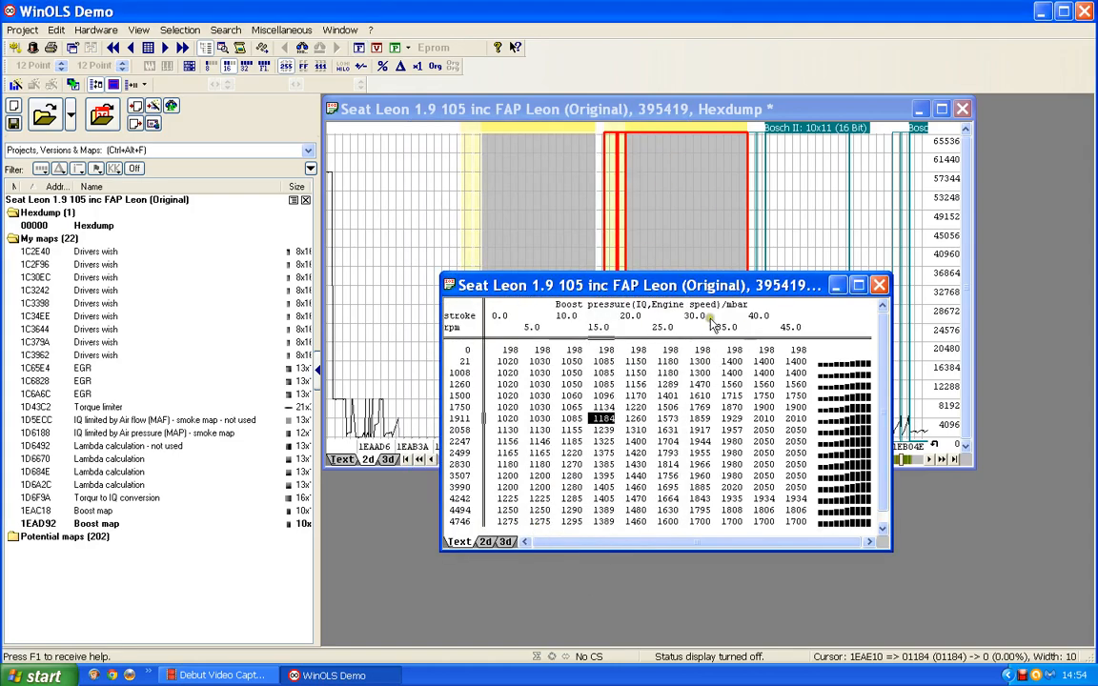
{"action": "left_click", "coordinate": [879, 285]}
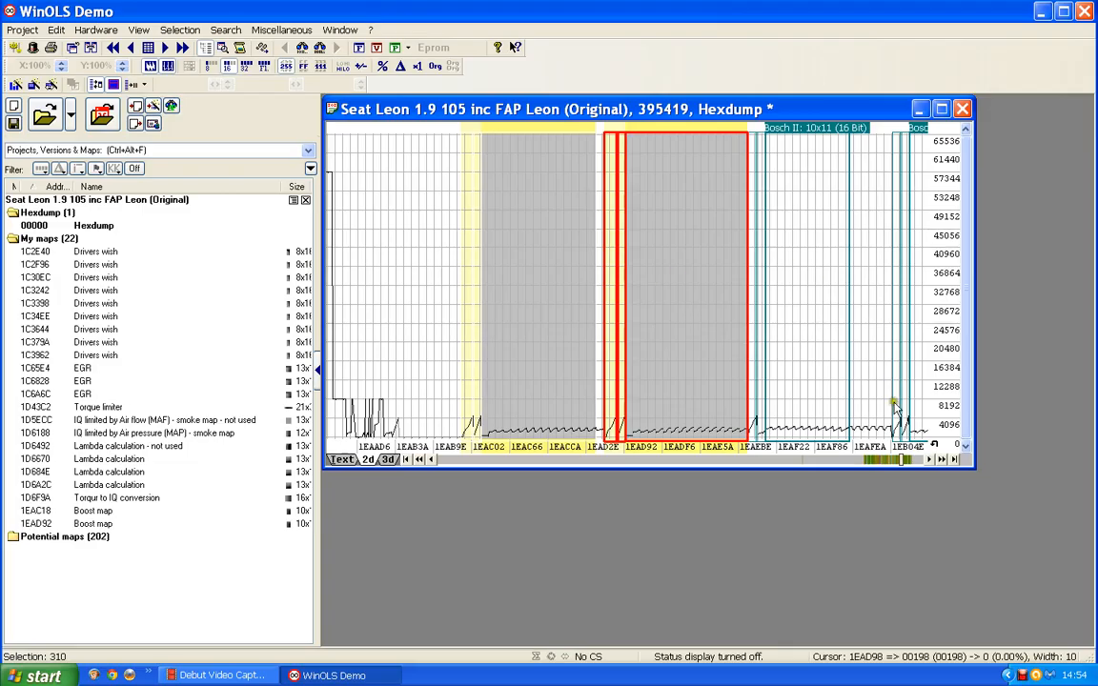
- Examine the first 10x10 map after the 10x11 map as values and in 3D, and close its window
{"action": "left_click", "coordinate": [917, 459]}
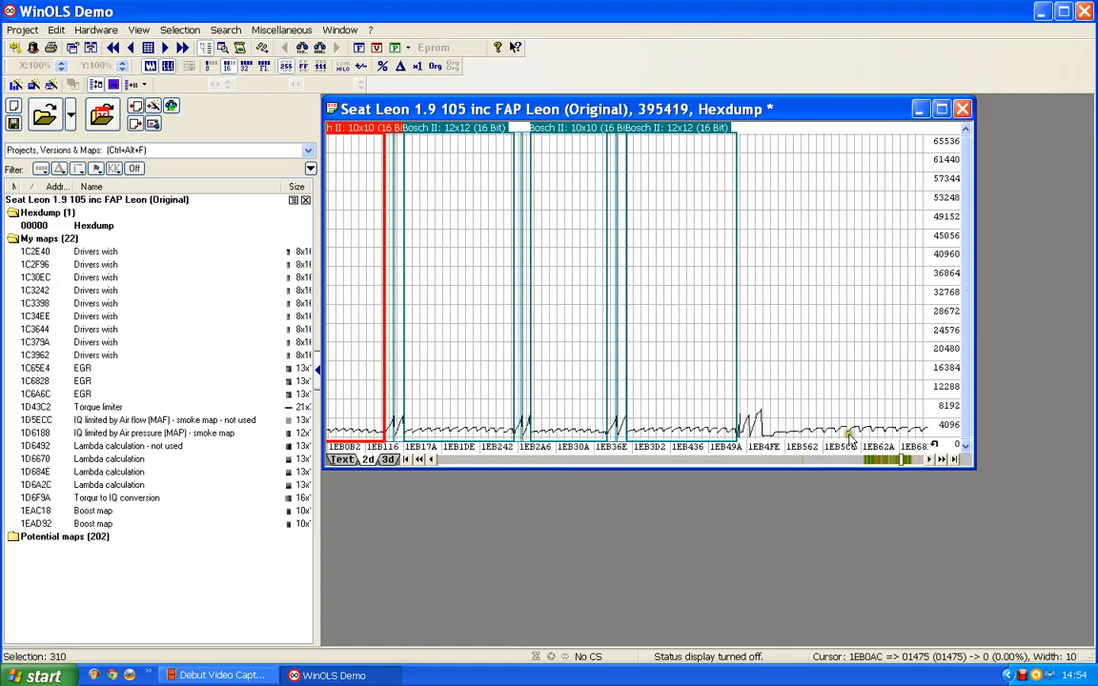
{"action": "scroll", "coordinate": [490, 303], "scroll_direction": "up", "scroll_amount": 3}
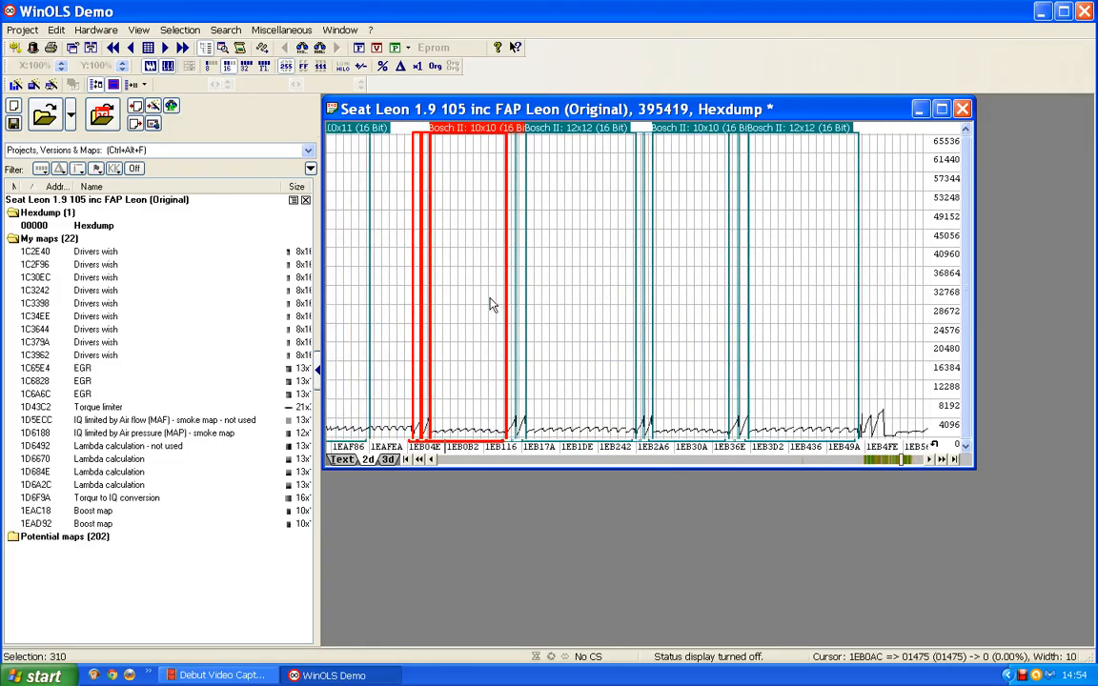
{"action": "scroll", "coordinate": [489, 303], "scroll_direction": "up", "scroll_amount": 2}
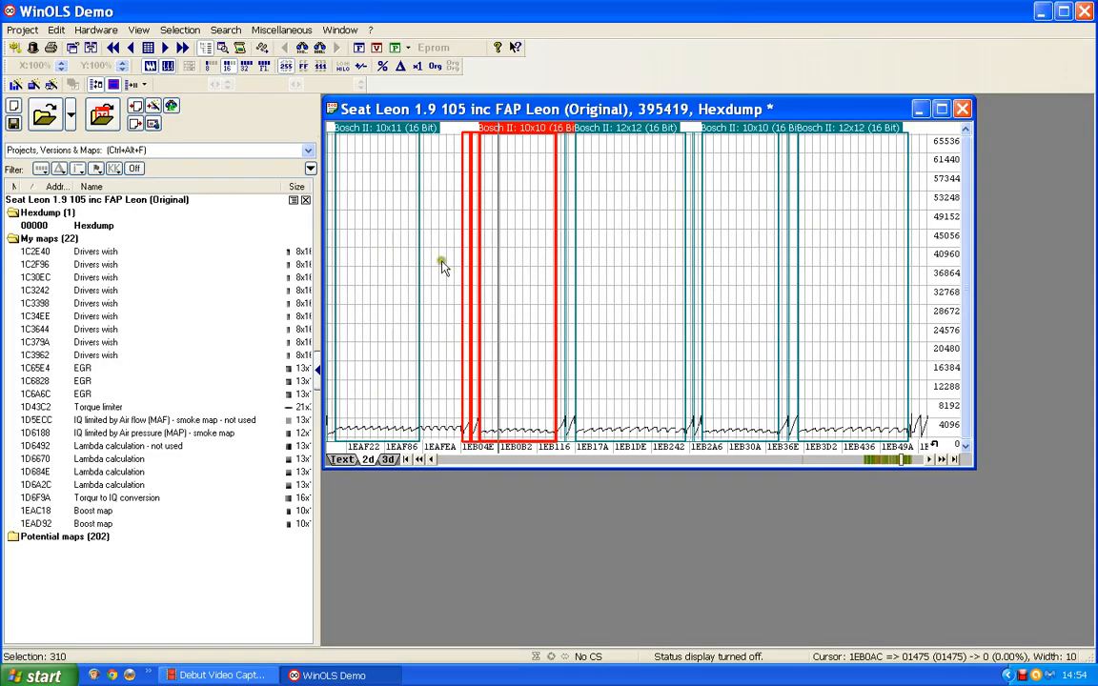
{"action": "double_click", "coordinate": [531, 144]}
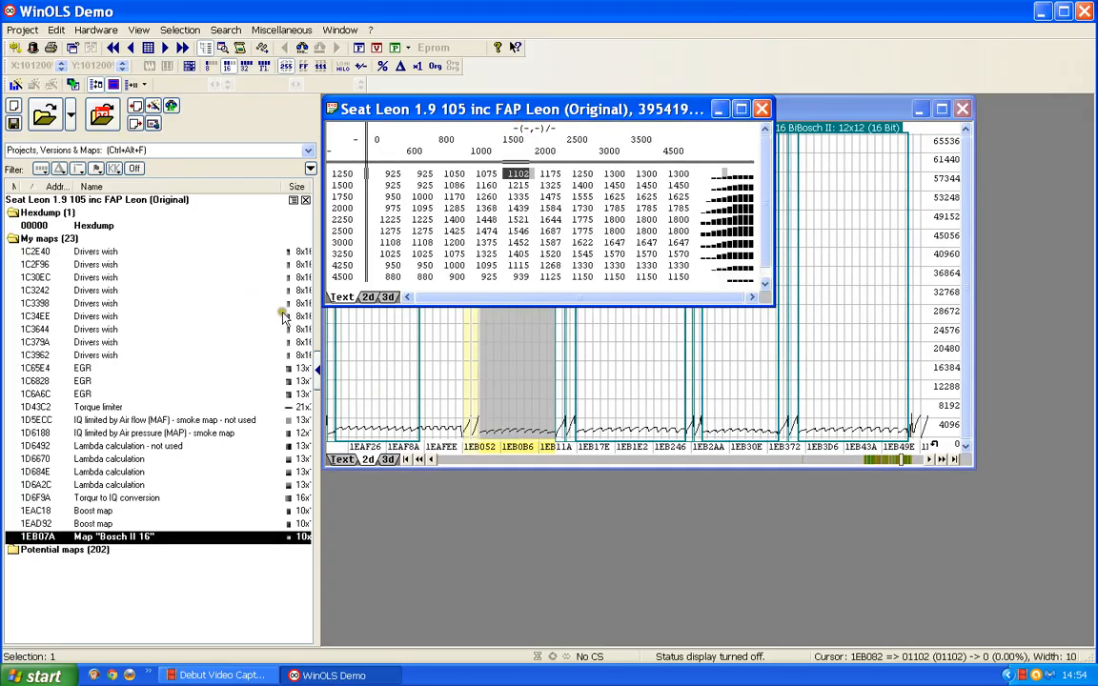
{"action": "left_click", "coordinate": [388, 298]}
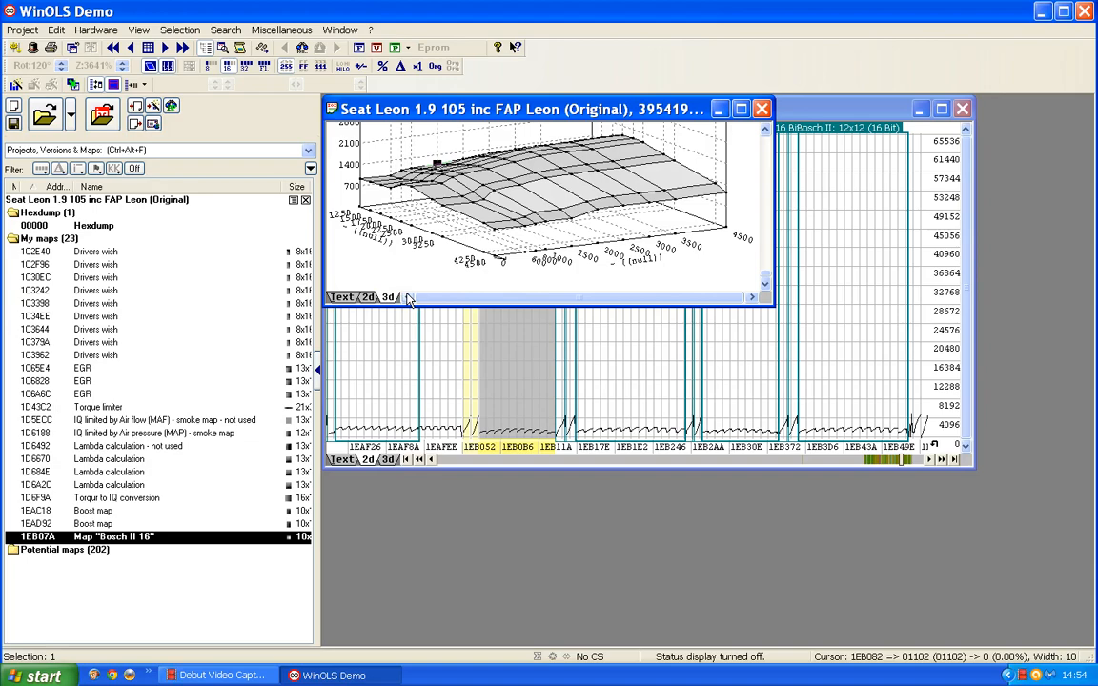
{"action": "left_click", "coordinate": [763, 108]}
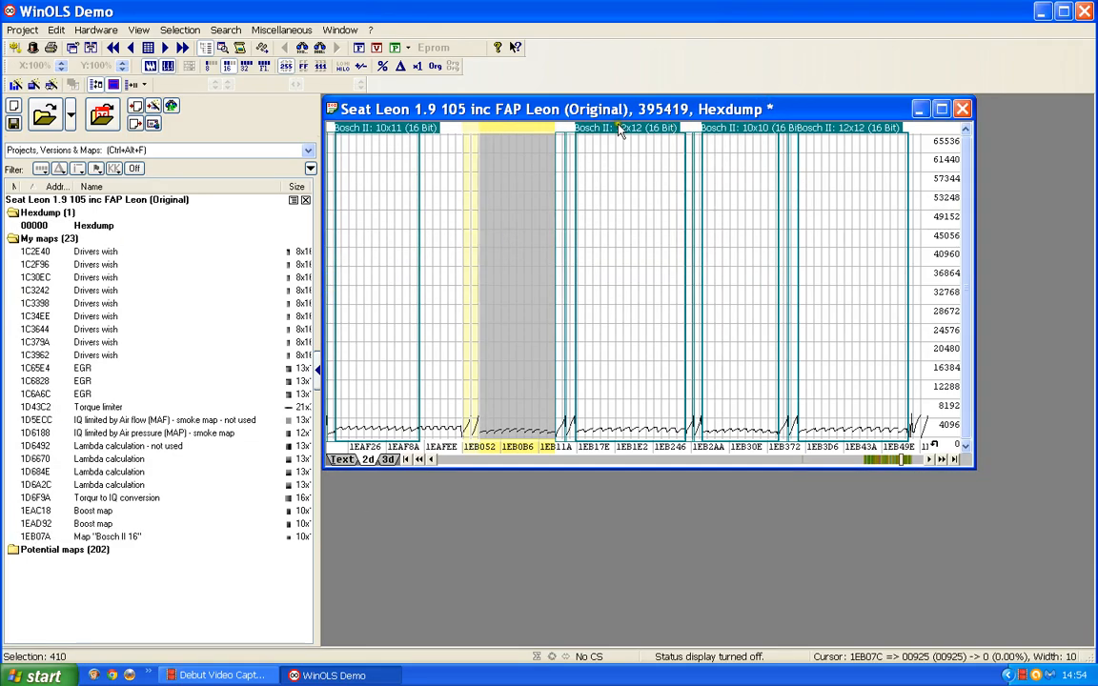
- Examine the first 12x12 map, next to the opened 10x10 map, as values and in 3D, and close it
{"action": "double_click", "coordinate": [637, 145]}
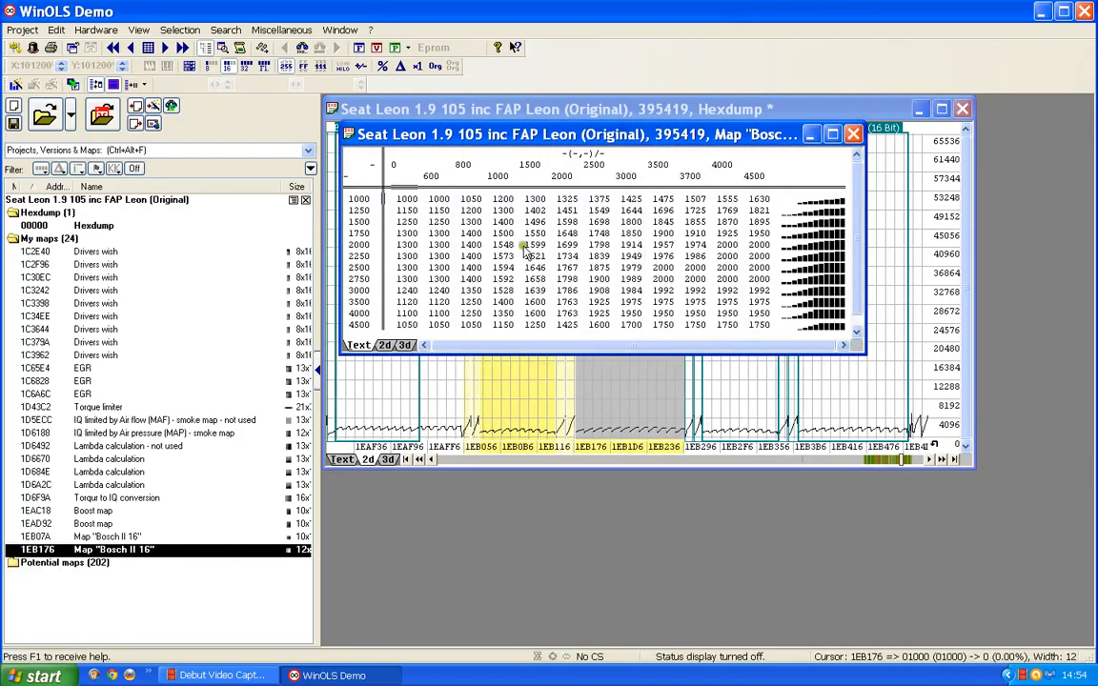
{"action": "left_click", "coordinate": [408, 347]}
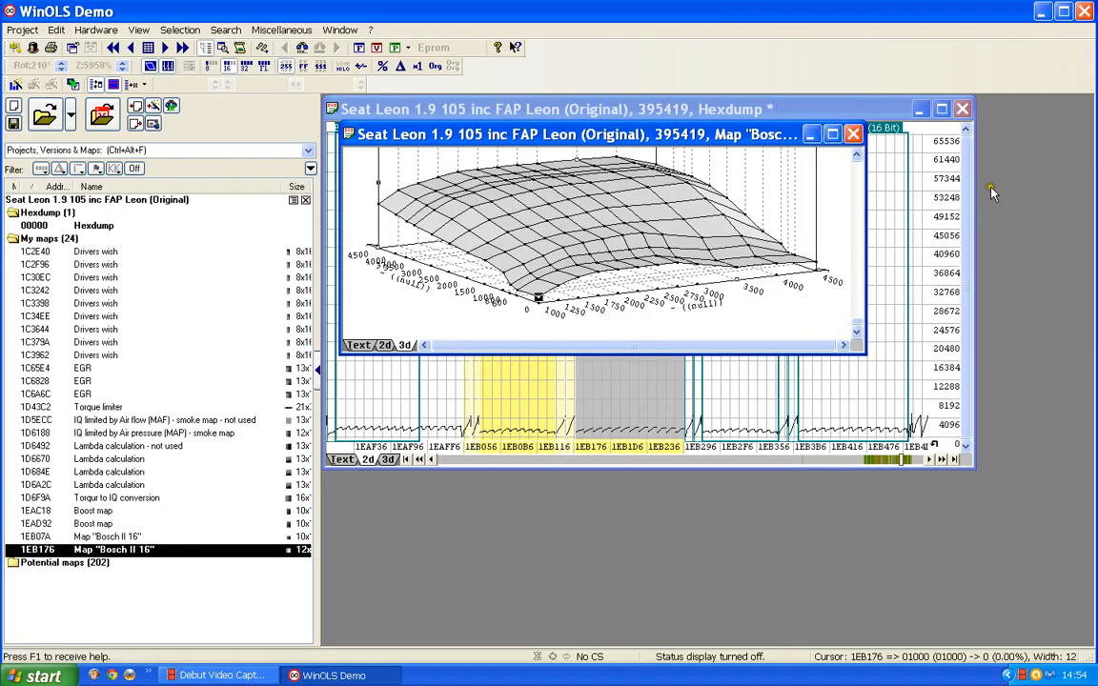
{"action": "left_click", "coordinate": [854, 134]}
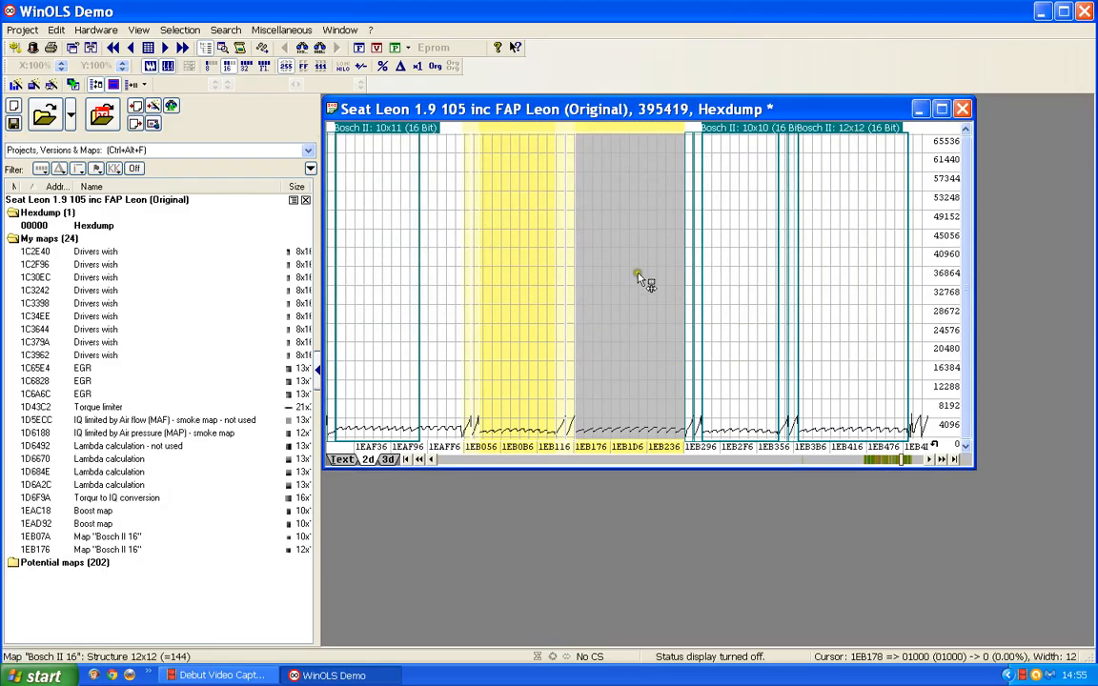
- Examine the second 12x12 map further along the hexdump as values and in 3D, and close it
{"action": "left_click", "coordinate": [857, 128]}
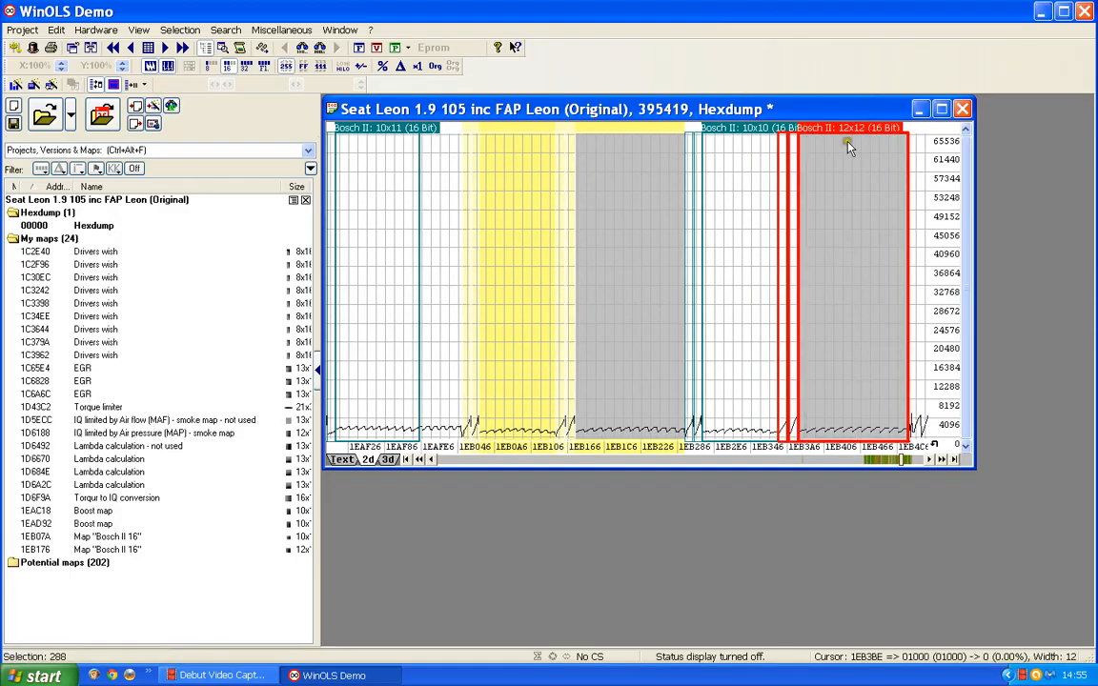
{"action": "double_click", "coordinate": [849, 129]}
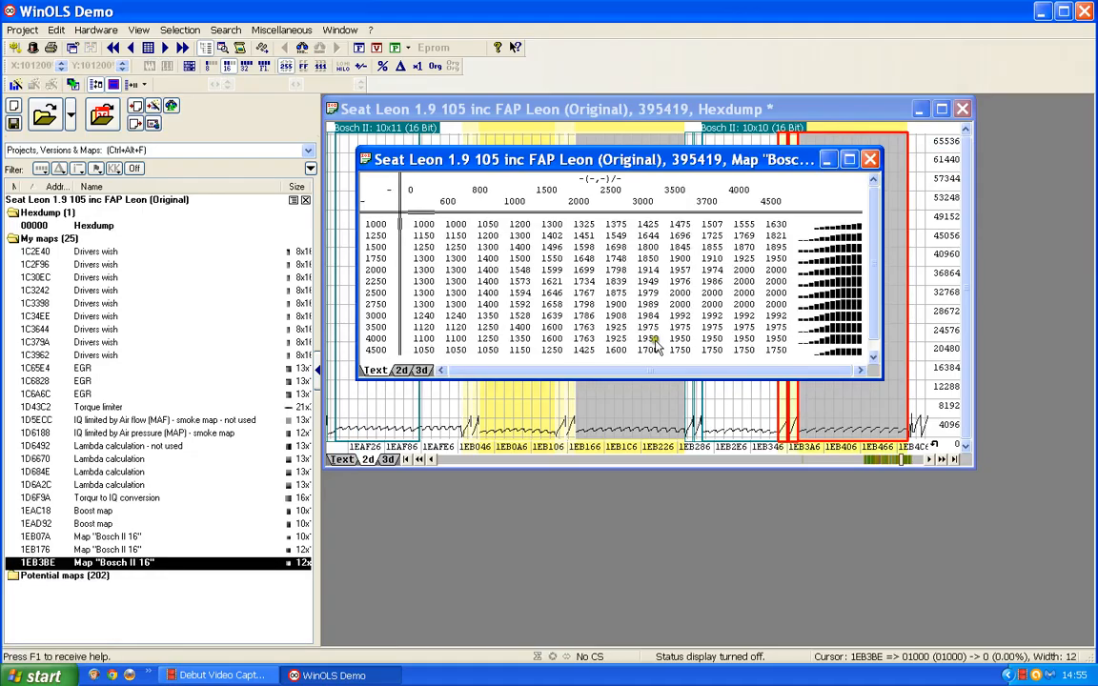
{"action": "left_click", "coordinate": [421, 370]}
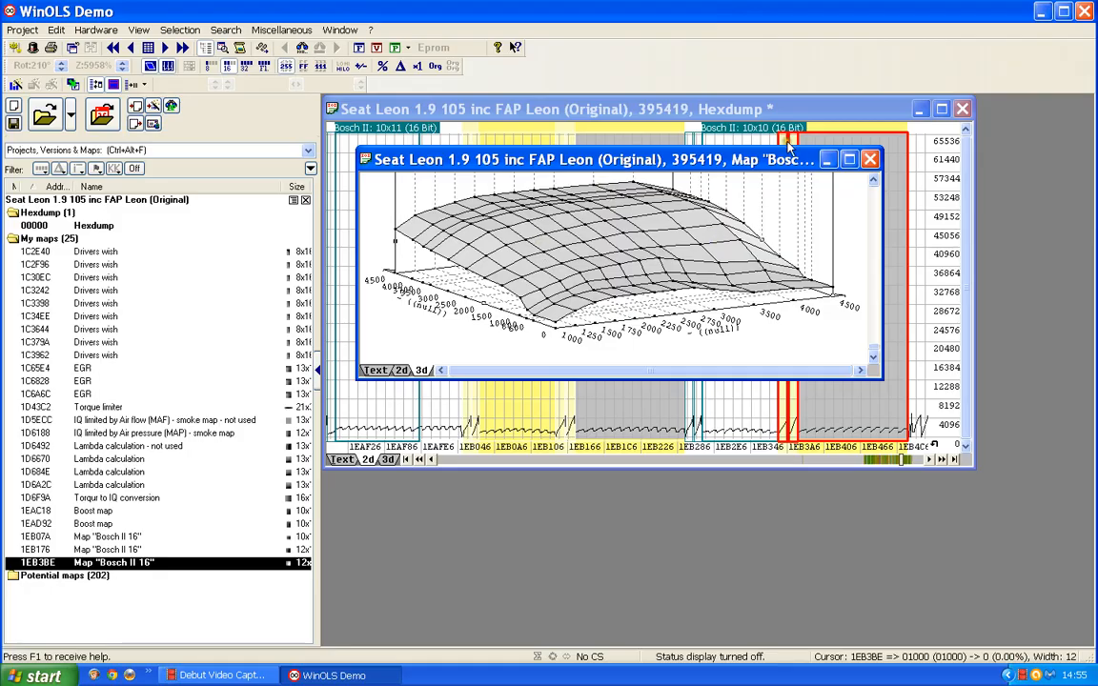
{"action": "left_click", "coordinate": [870, 160]}
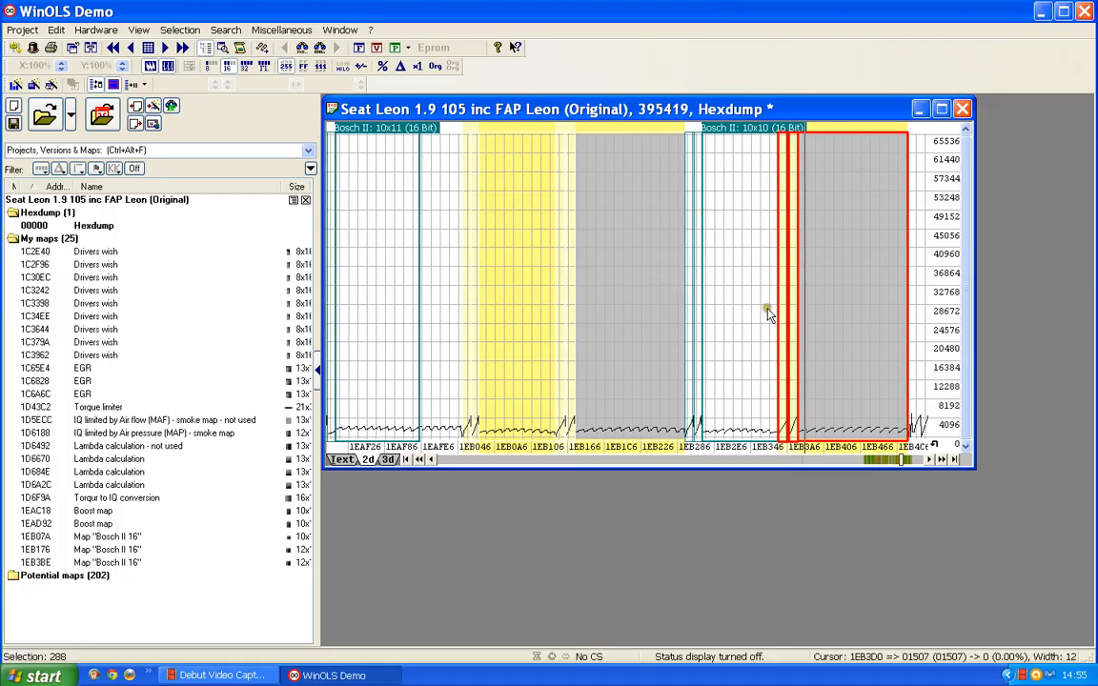
- Delete the three unnamed Bosch II 16 maps at 1EB07A, 1EB176 and 1EB3BE from My maps
{"action": "left_click", "coordinate": [841, 315]}
{"action": "left_click", "coordinate": [656, 305]}
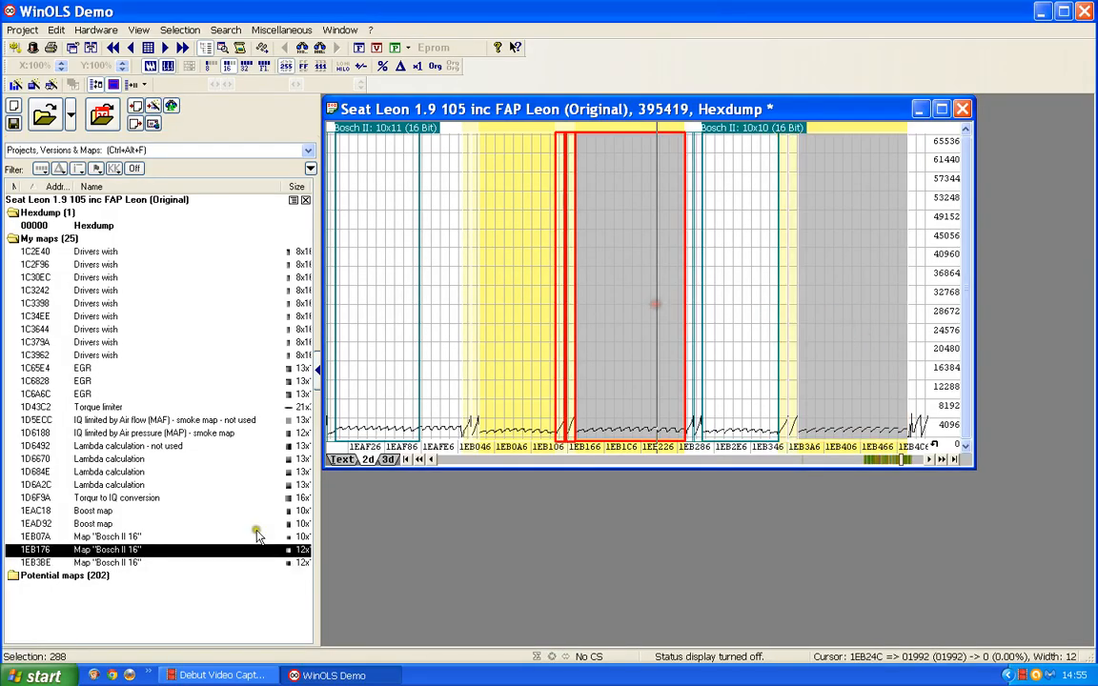
{"action": "left_click", "coordinate": [110, 535]}
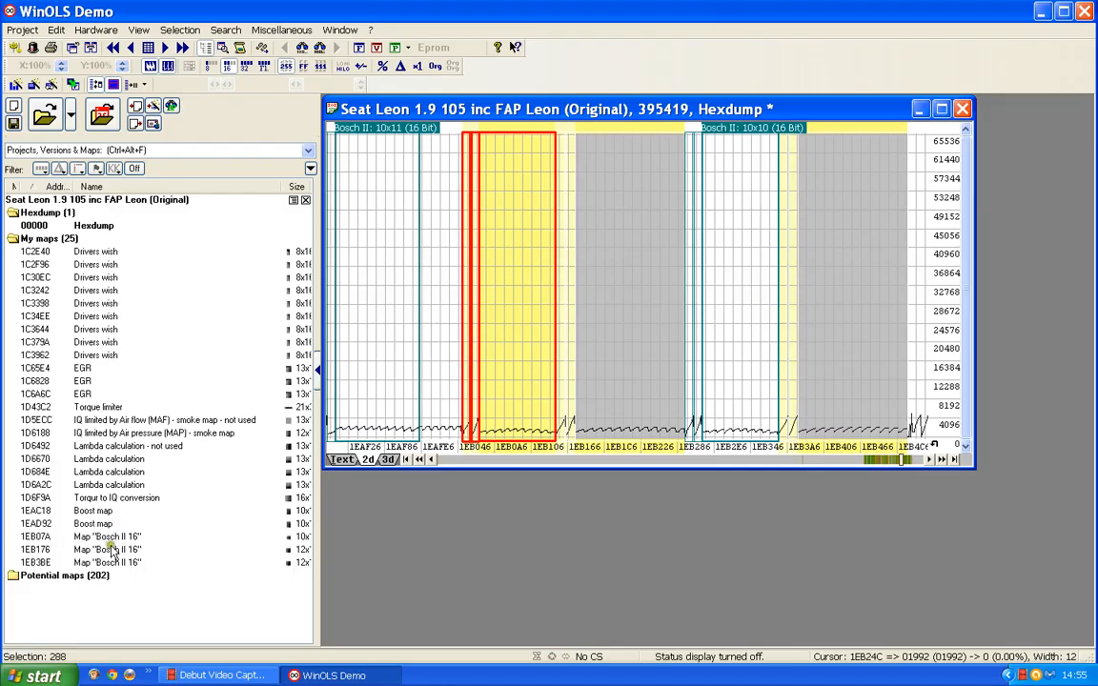
{"action": "left_click", "coordinate": [111, 550], "text": "shift"}
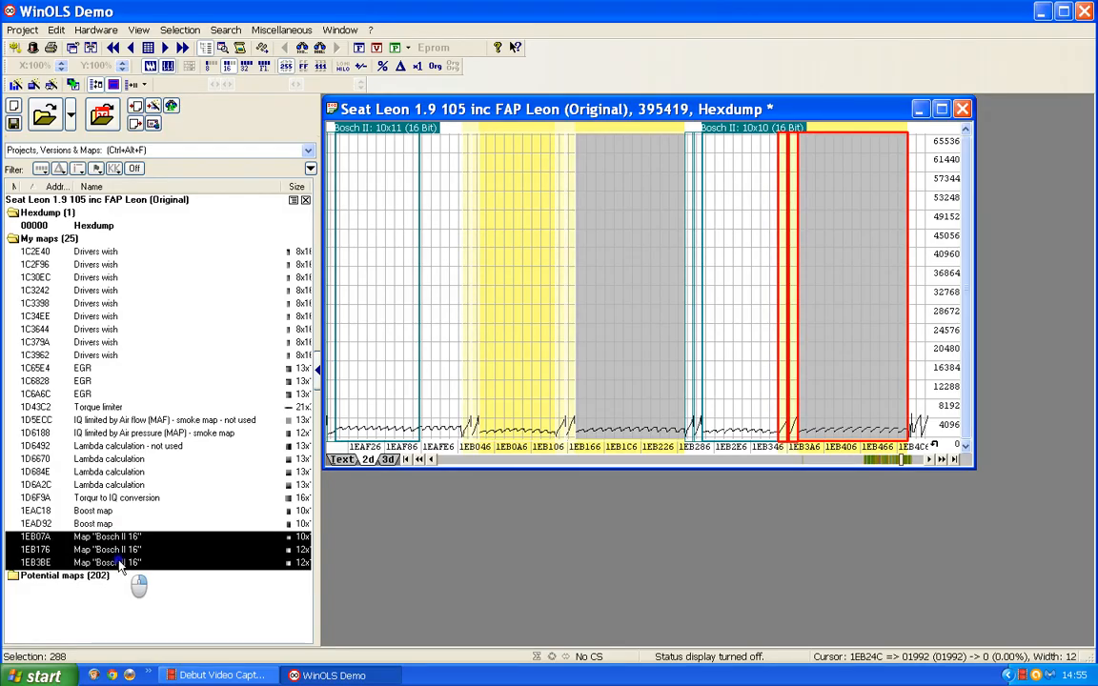
{"action": "right_click", "coordinate": [119, 564]}
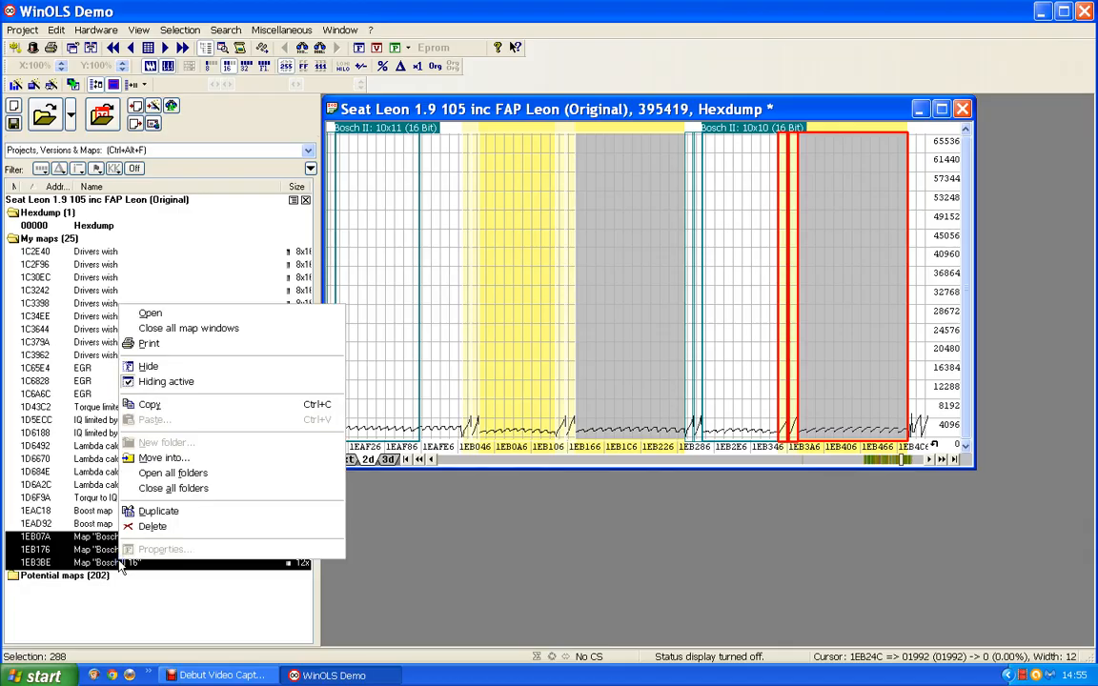
{"action": "left_click", "coordinate": [150, 526]}
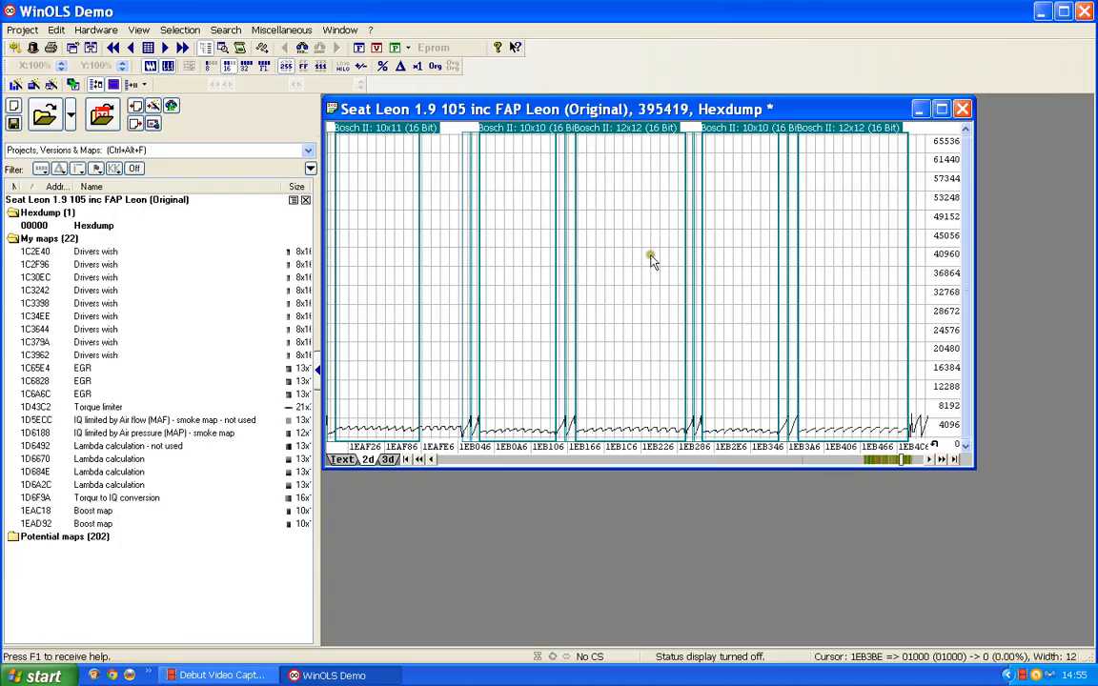
{"action": "scroll", "coordinate": [622, 362], "scroll_direction": "up", "scroll_amount": 3}
{"action": "scroll", "coordinate": [622, 365], "scroll_direction": "up", "scroll_amount": 9}
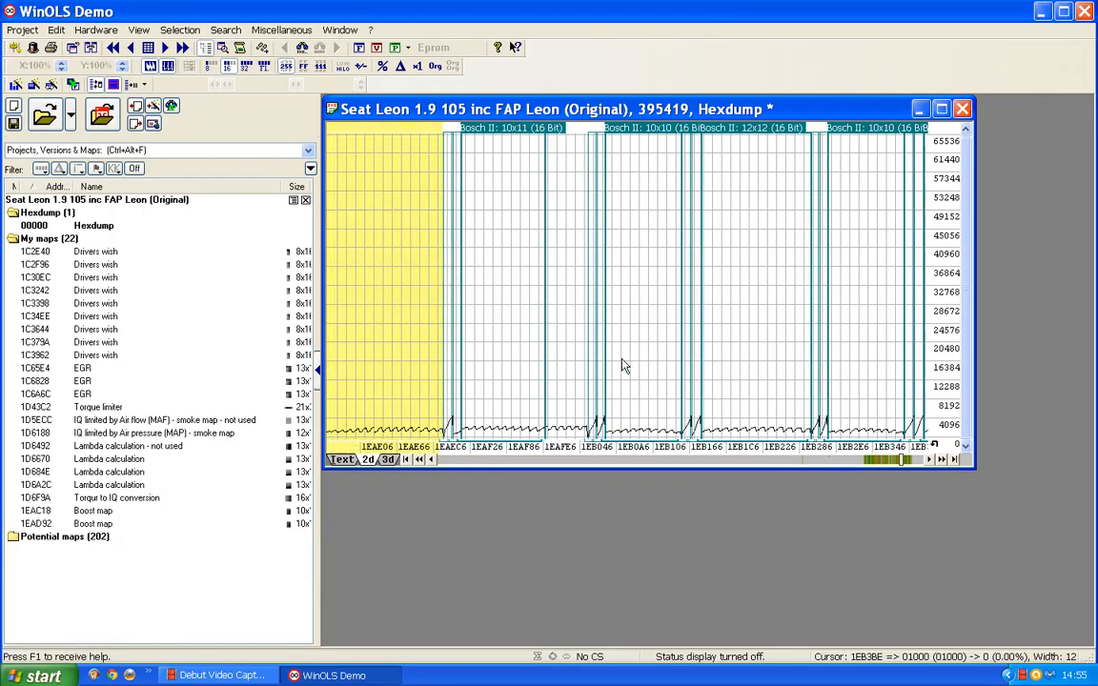
{"action": "scroll", "coordinate": [614, 329], "scroll_direction": "up", "scroll_amount": 1}
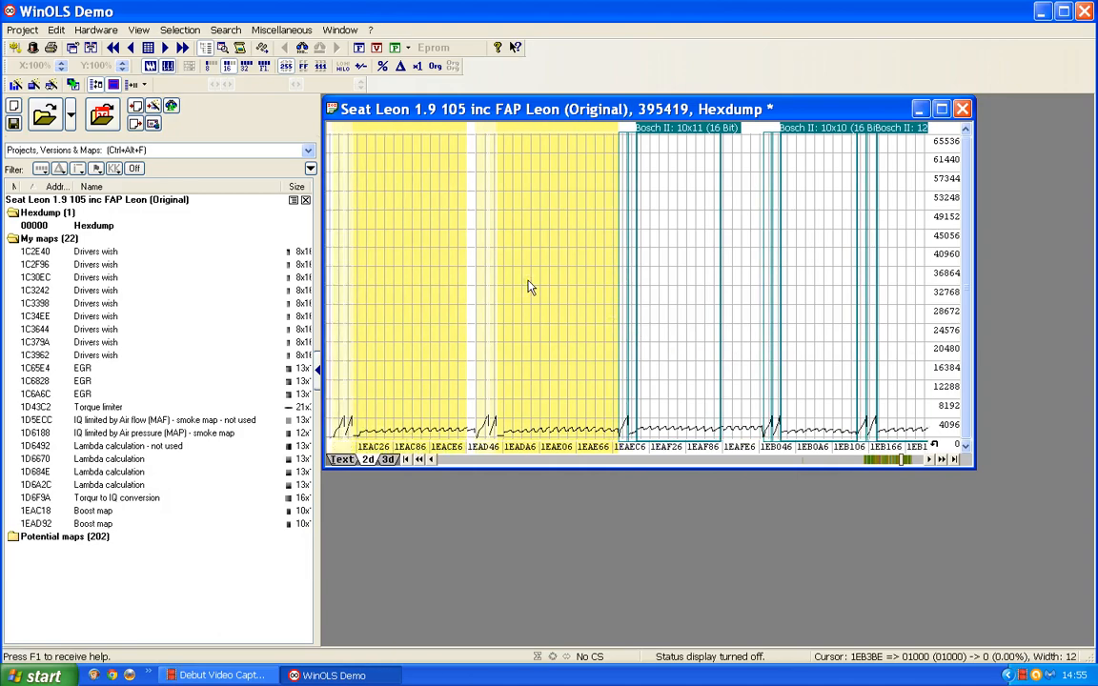
{"action": "scroll", "coordinate": [531, 288], "scroll_direction": "up", "scroll_amount": 1}
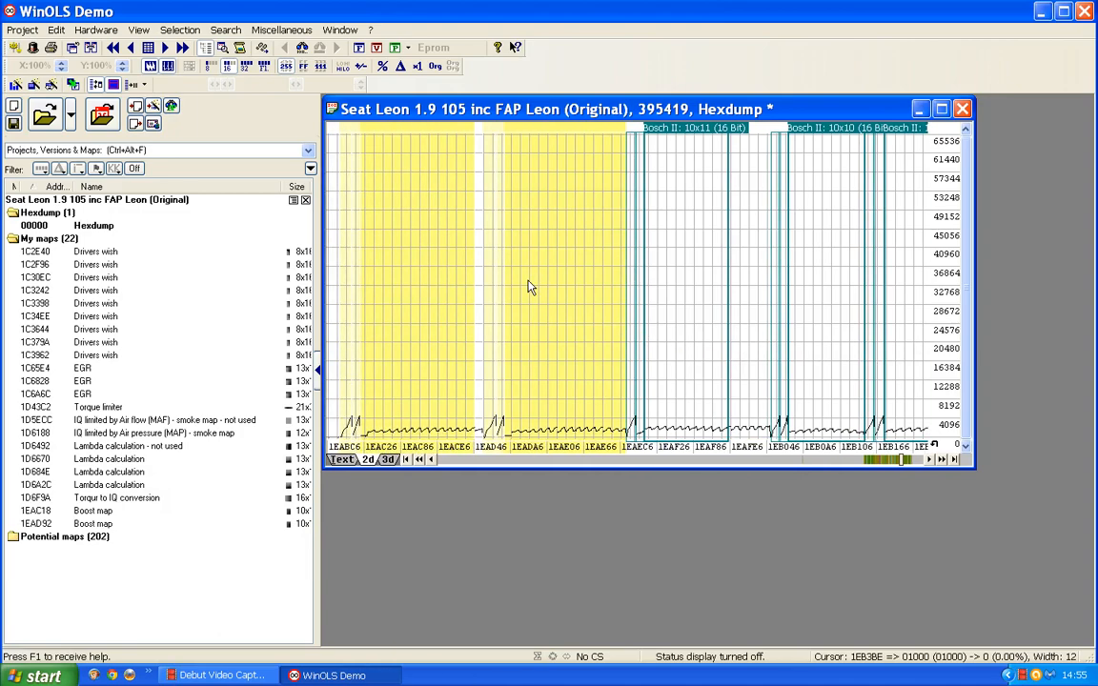